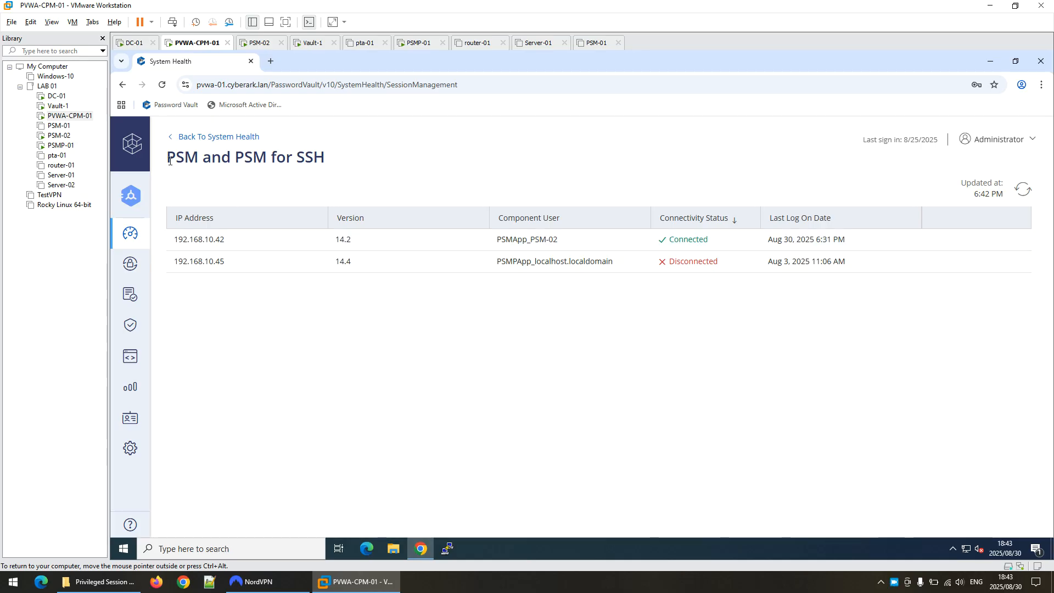
Switch to the PSM-02 virtual machine from the VMware Library.
left_click(59, 136)
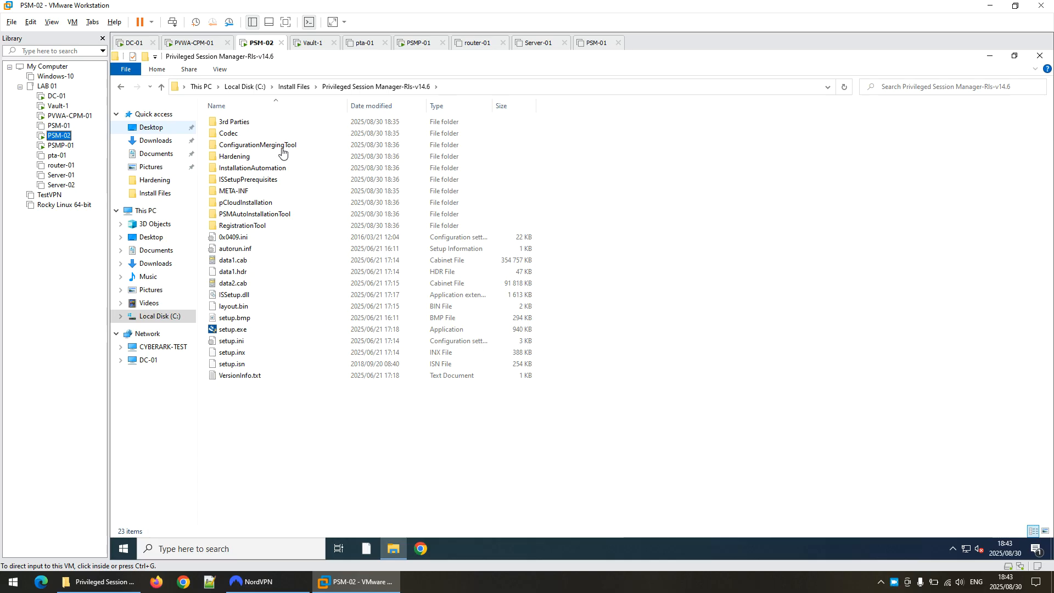
Run the PSM 14.6.0.28 setup.exe as administrator and install its Visual C++ prerequisites.
right_click(226, 332)
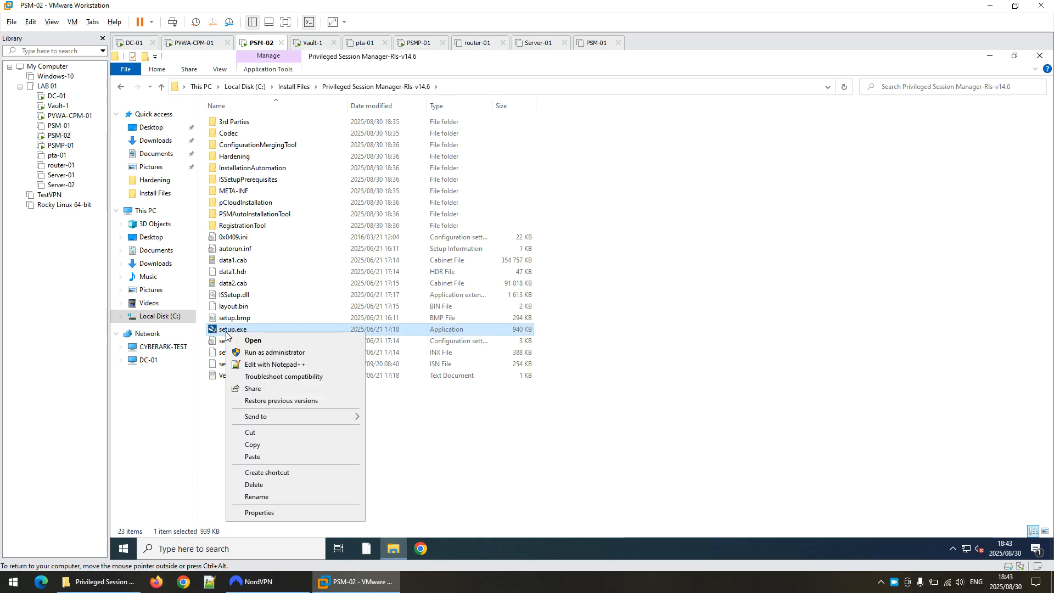
left_click(286, 351)
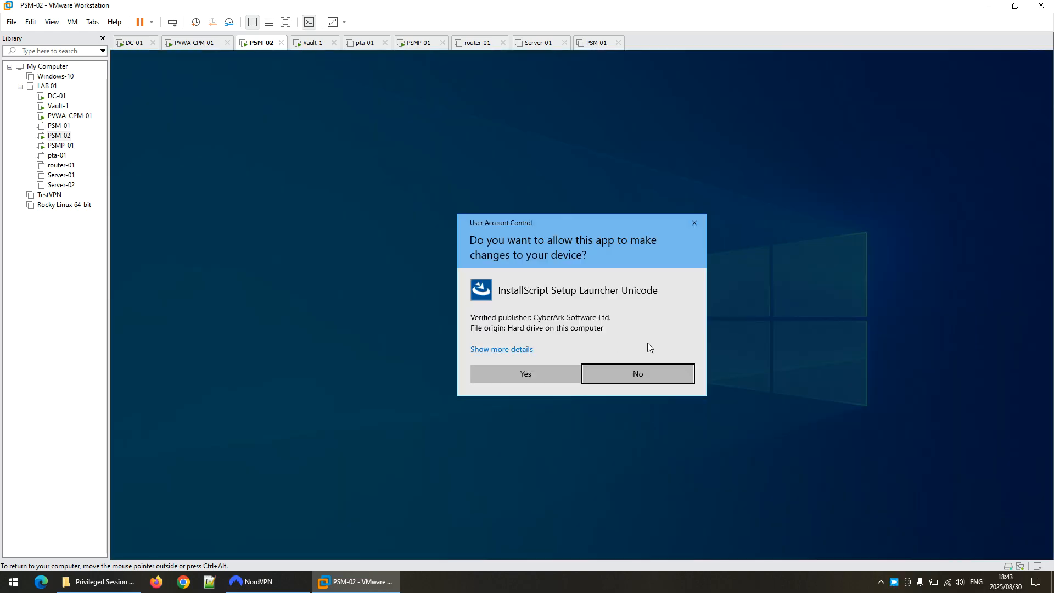
left_click(535, 371)
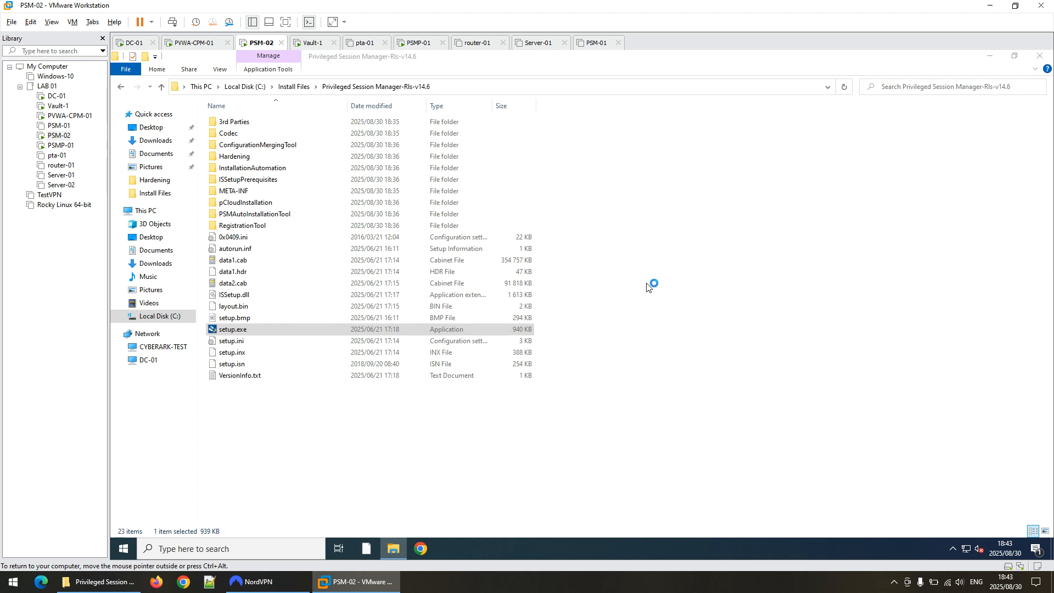
left_click(622, 424)
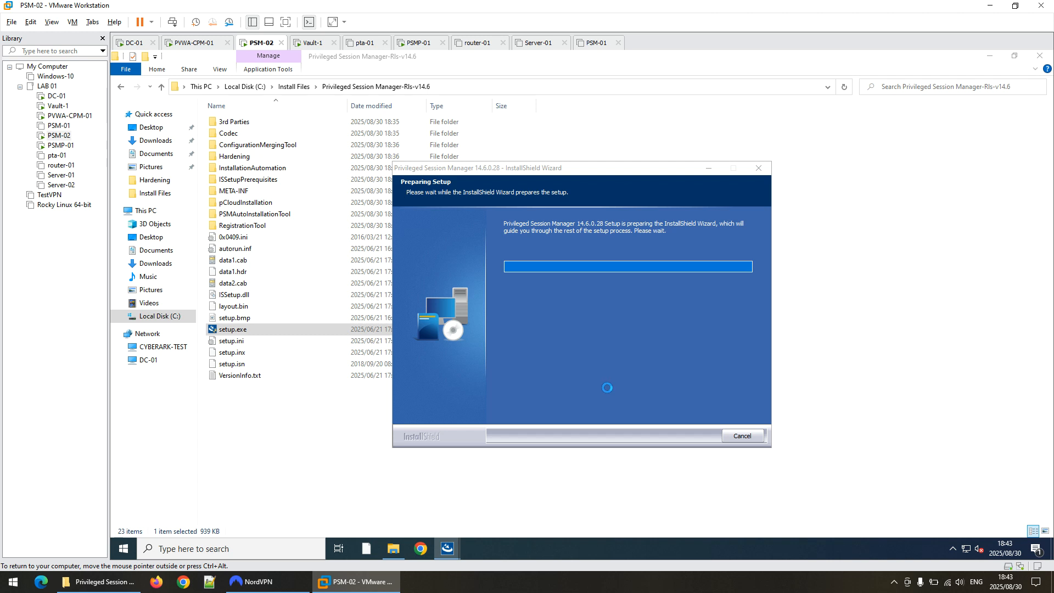
Minimize File Explorer once prerequisites finish, then launch the Services console from Start.
left_click(989, 57)
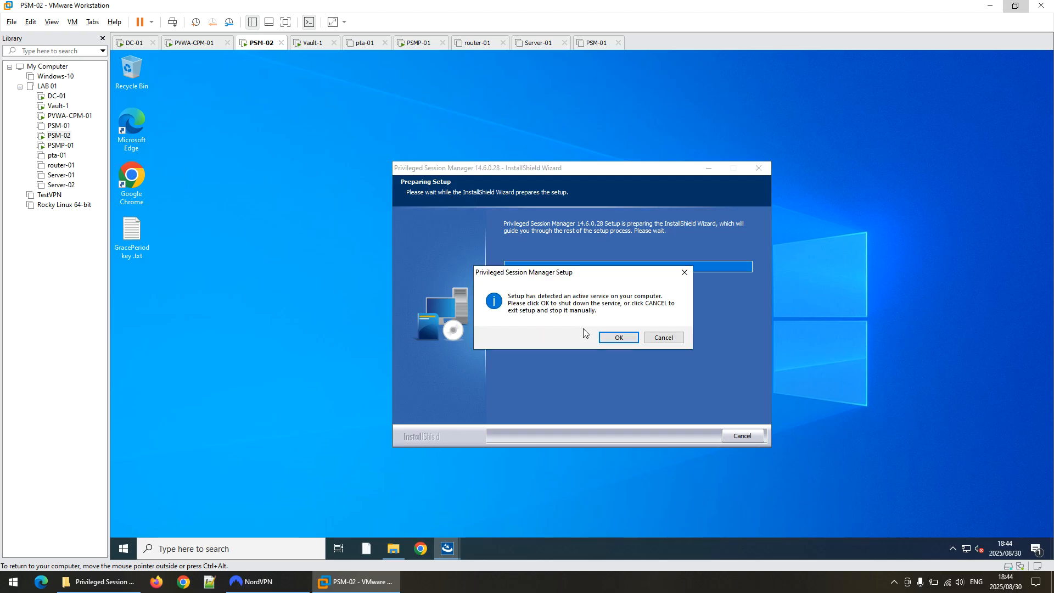
left_click(627, 340)
left_click(125, 550)
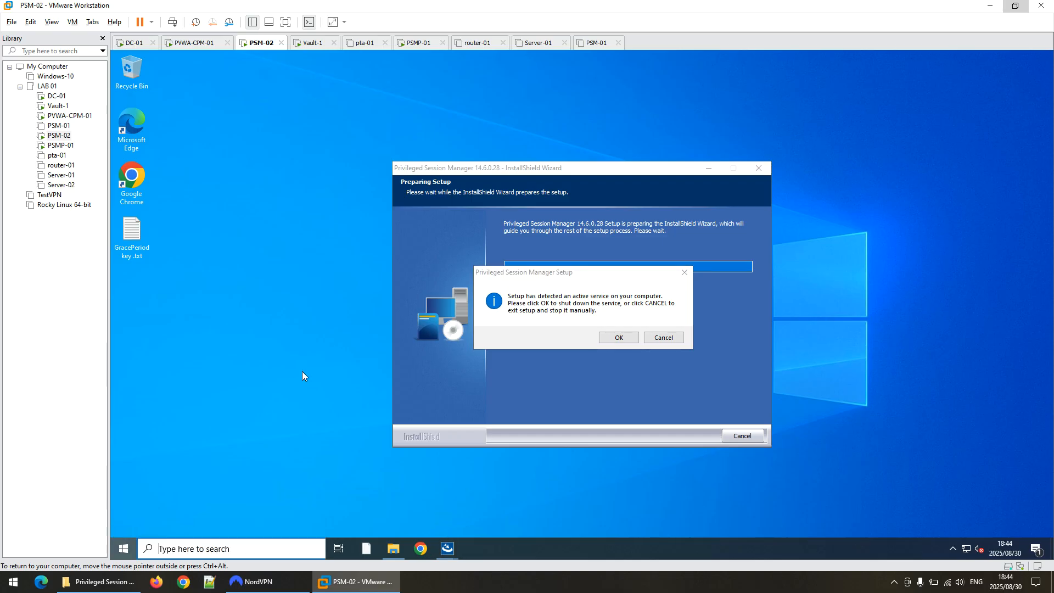
left_click(370, 432)
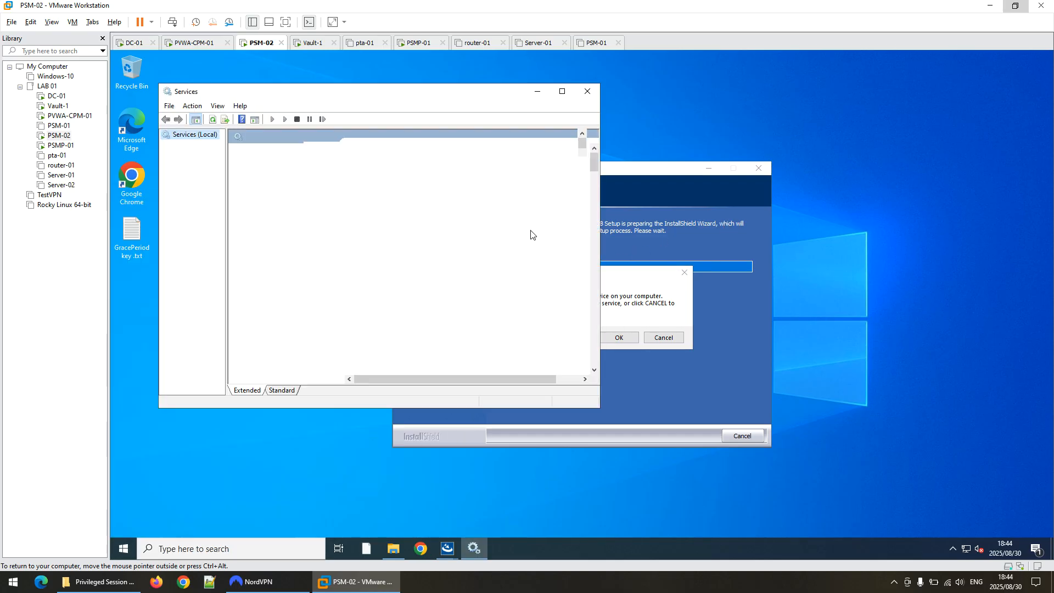
Stop the CyberArk Privileged Session Manager service and return to the setup's active-service prompt.
left_click(562, 91)
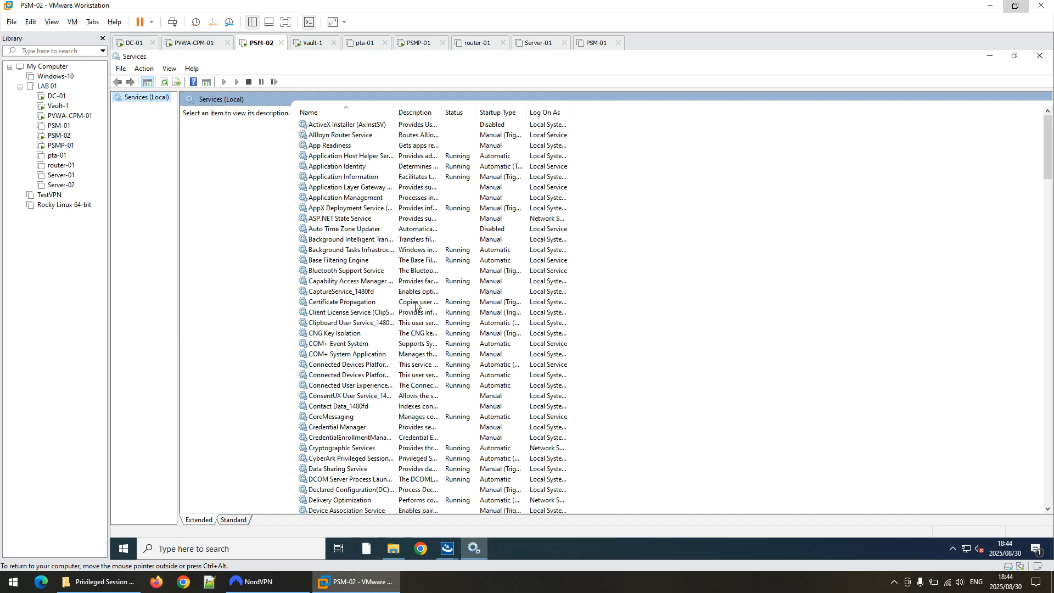
left_click(333, 459)
right_click(334, 459)
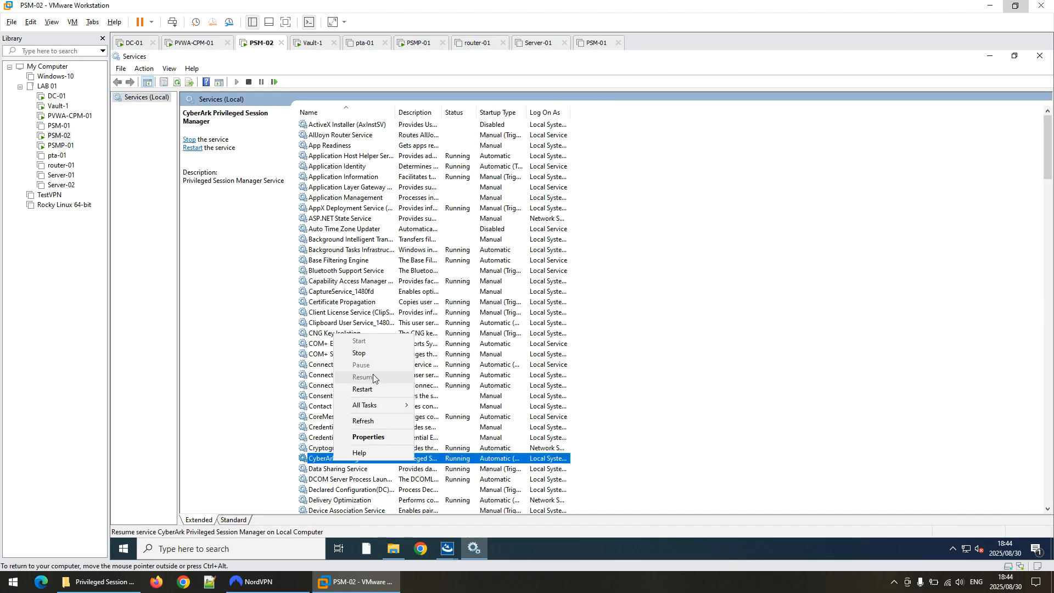
left_click(374, 357)
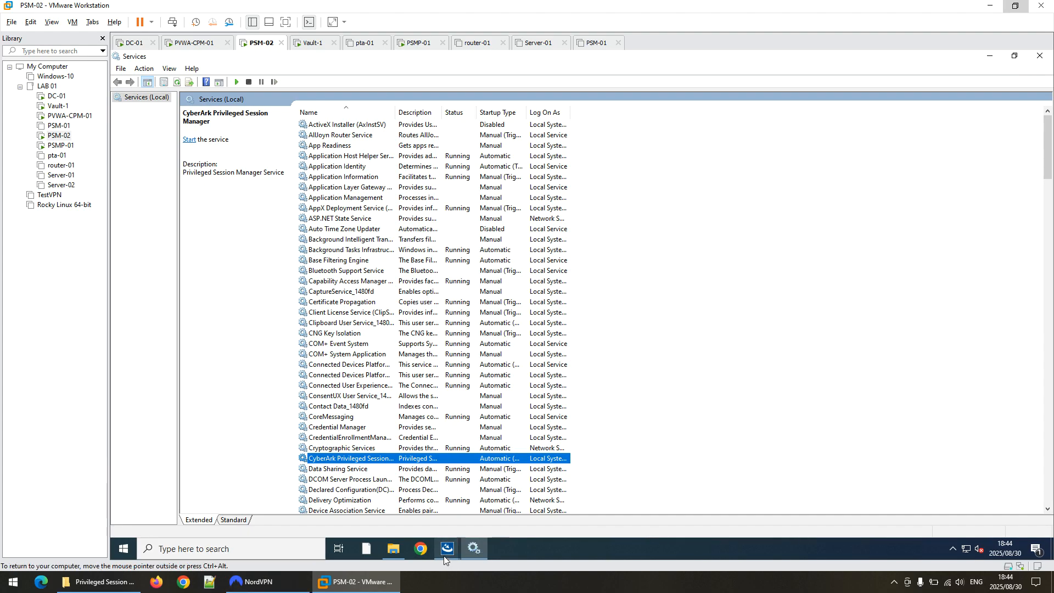
mouse_move(443, 555)
left_click(499, 512)
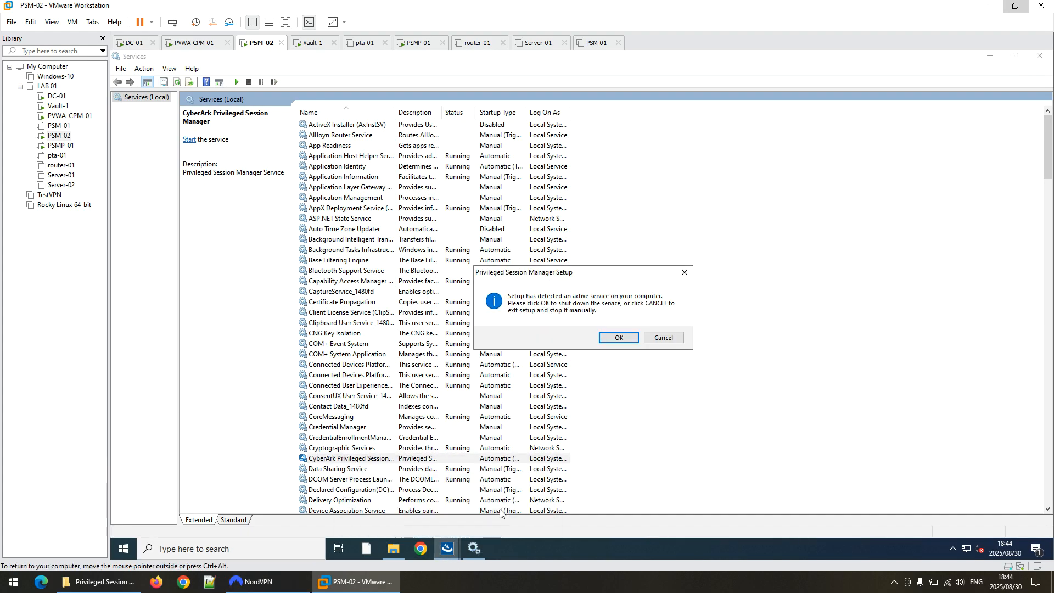
Confirm the service prompt, start the PSM 14.6.0.28 update, and minimize Services.
left_click(616, 337)
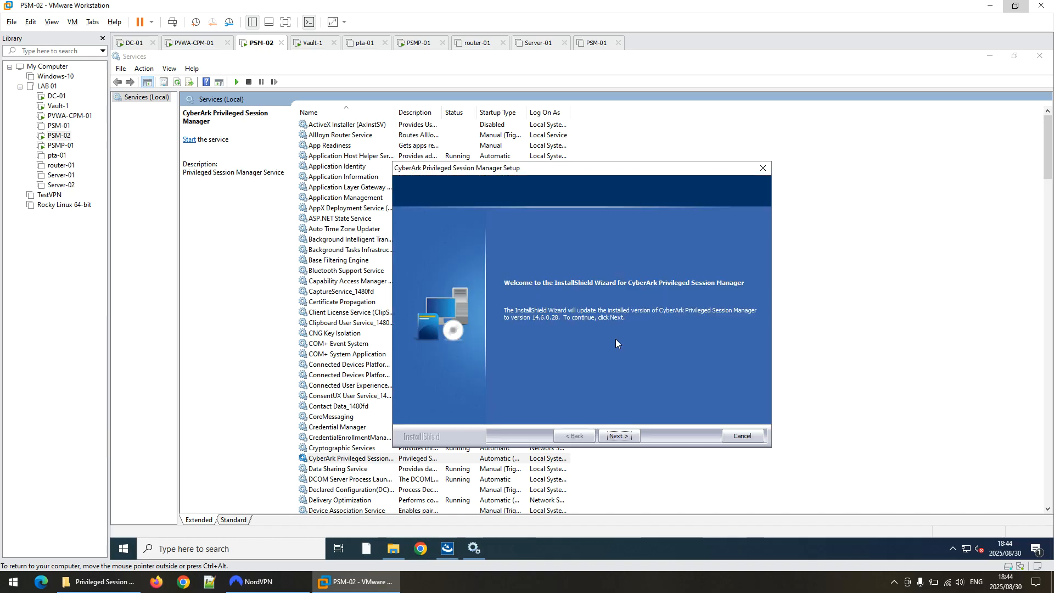
left_click(616, 440)
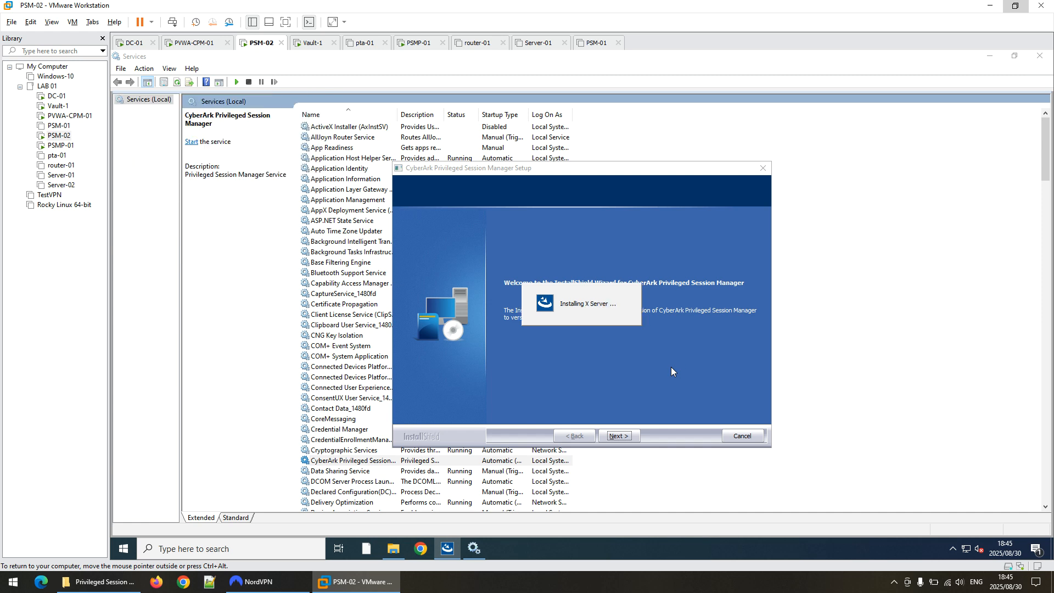
left_click(989, 58)
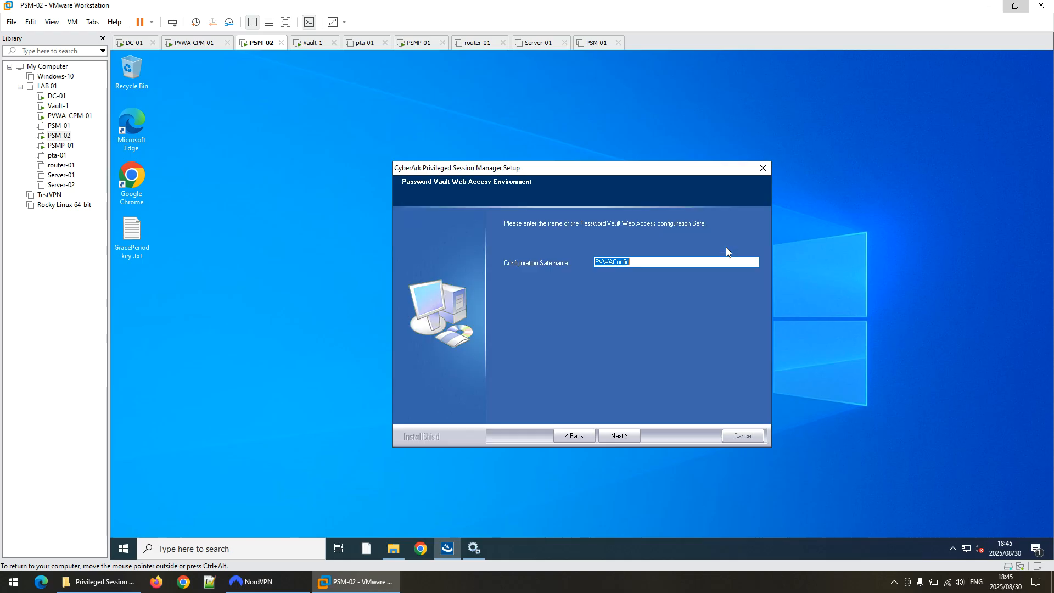
Keep PVWAConfig and Vault 192.168.10.11 port 1858, enter the vault password, and skip Vault TLS.
left_click(623, 436)
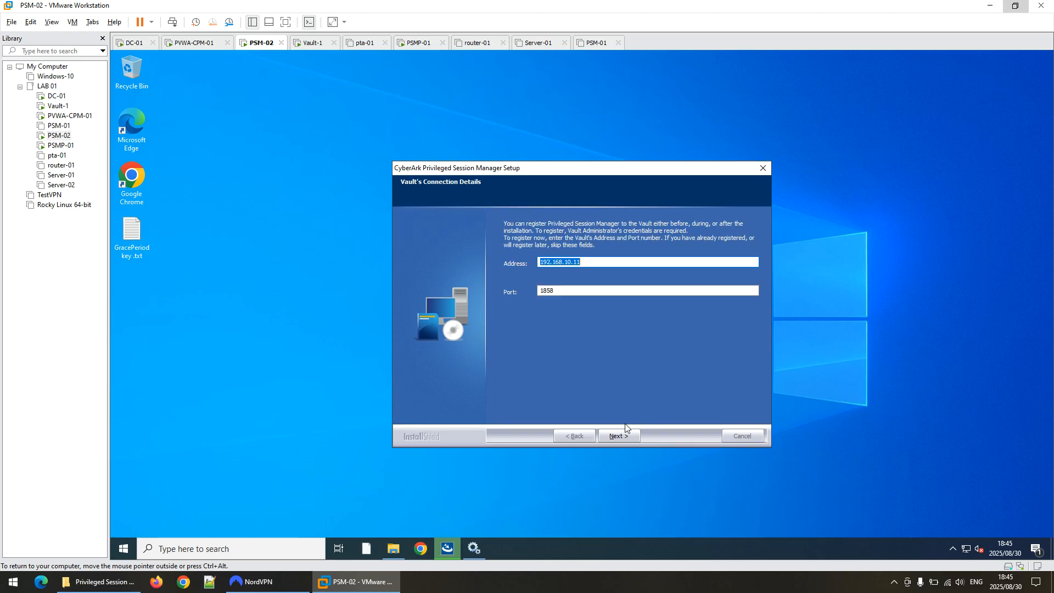
left_click(614, 434)
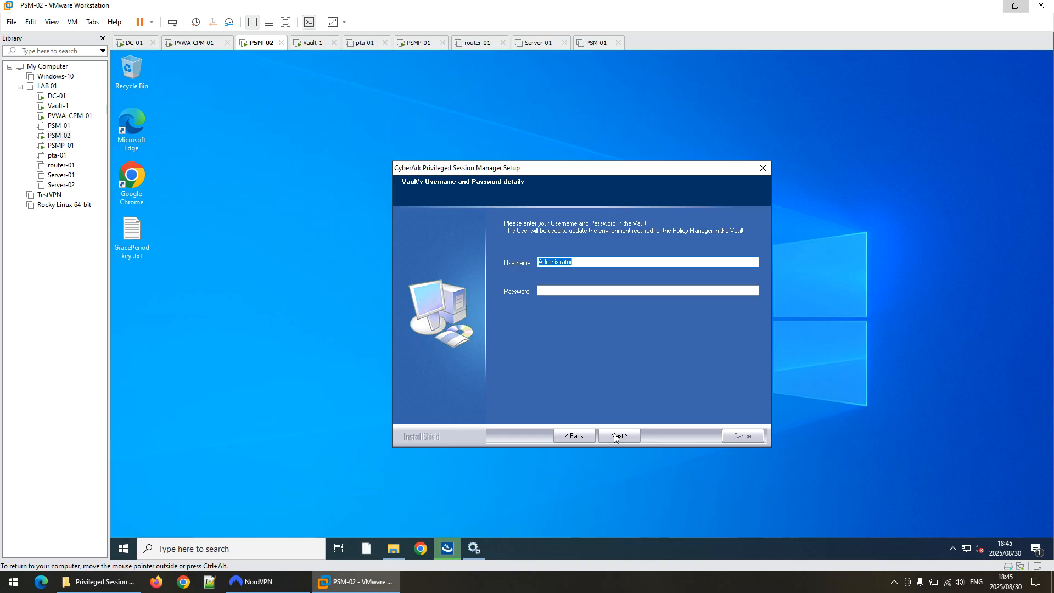
left_click(592, 293)
type("Cyberark1")
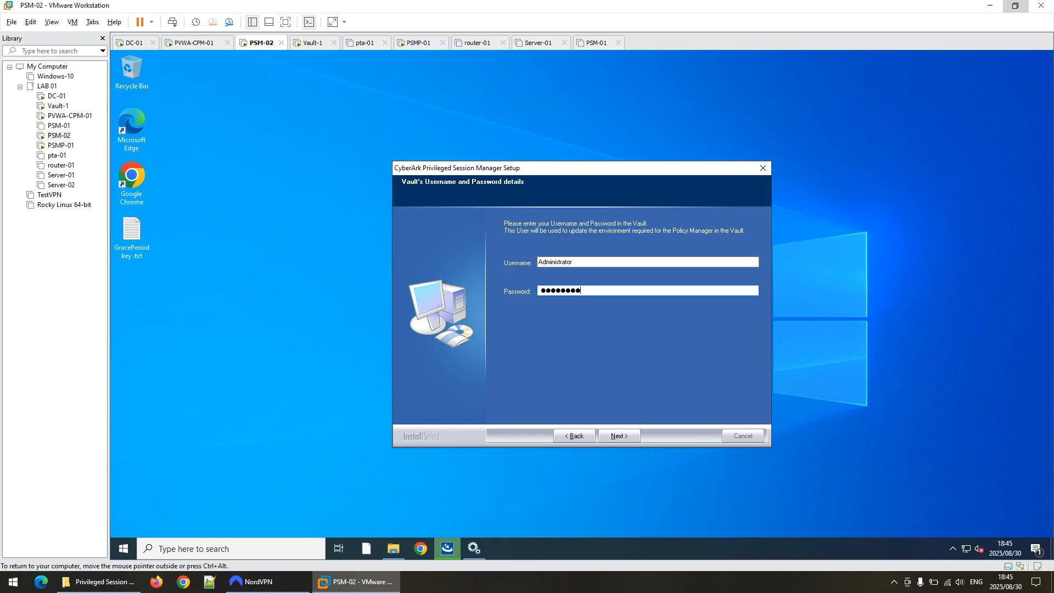
key("Return")
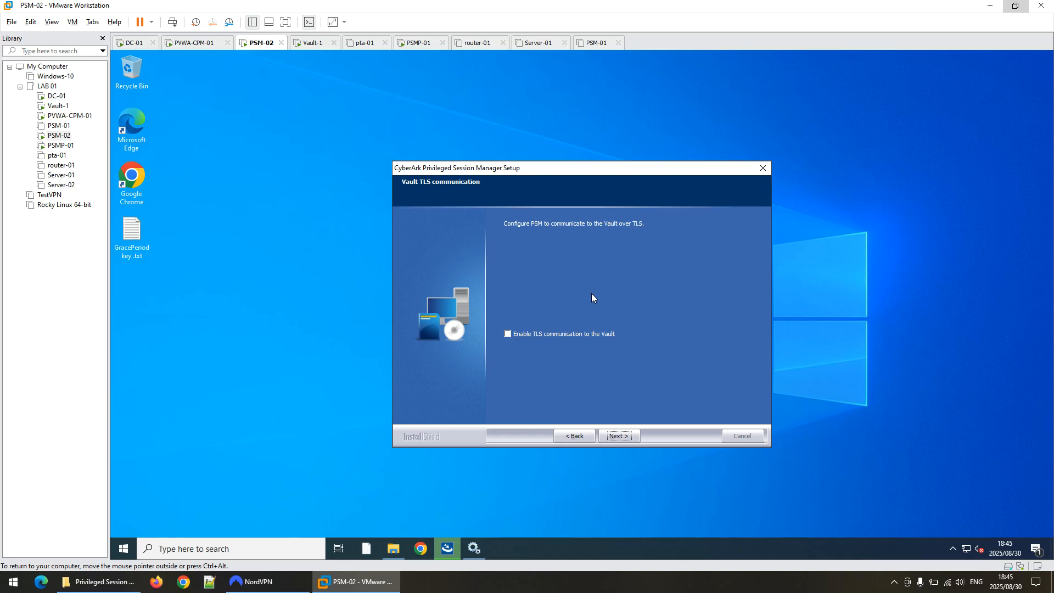
left_click(619, 437)
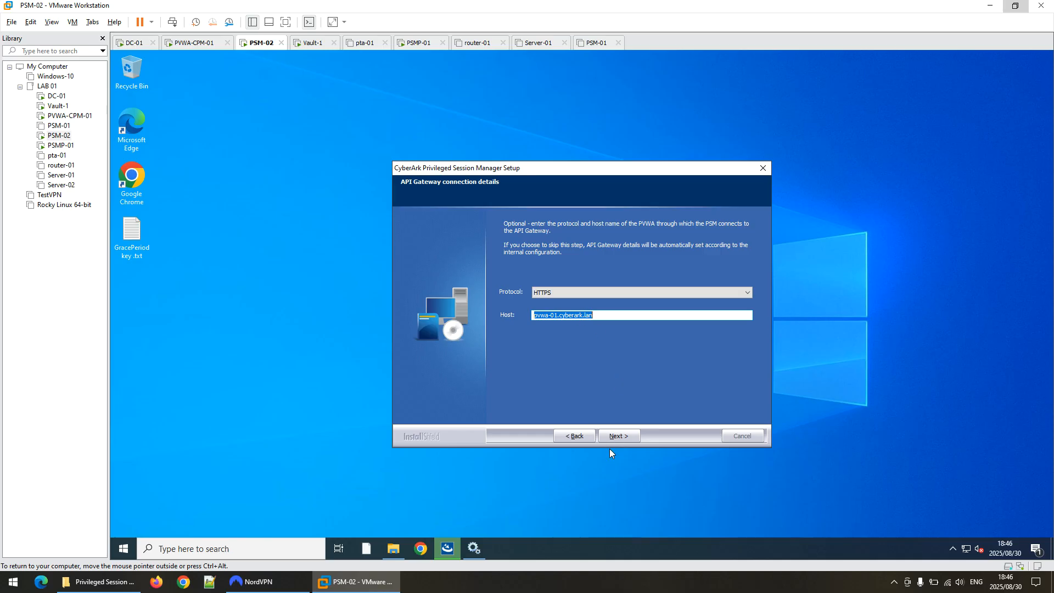
Accept API Gateway pvwa-01.cyberark.lan, leave PKI/SAML and ticketing off, keep hardening, and start the update.
left_click(621, 437)
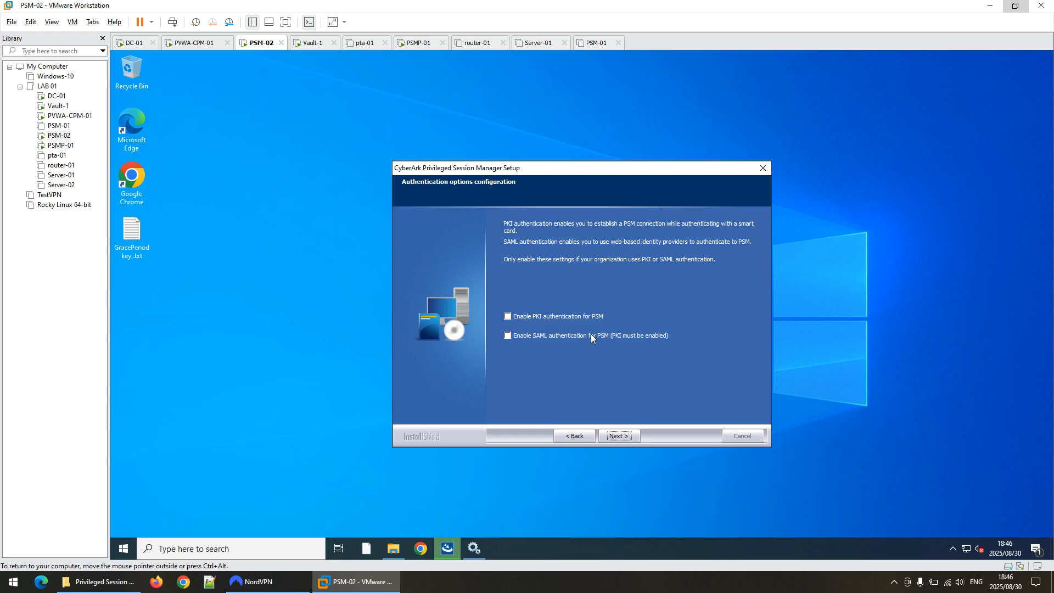
left_click(615, 437)
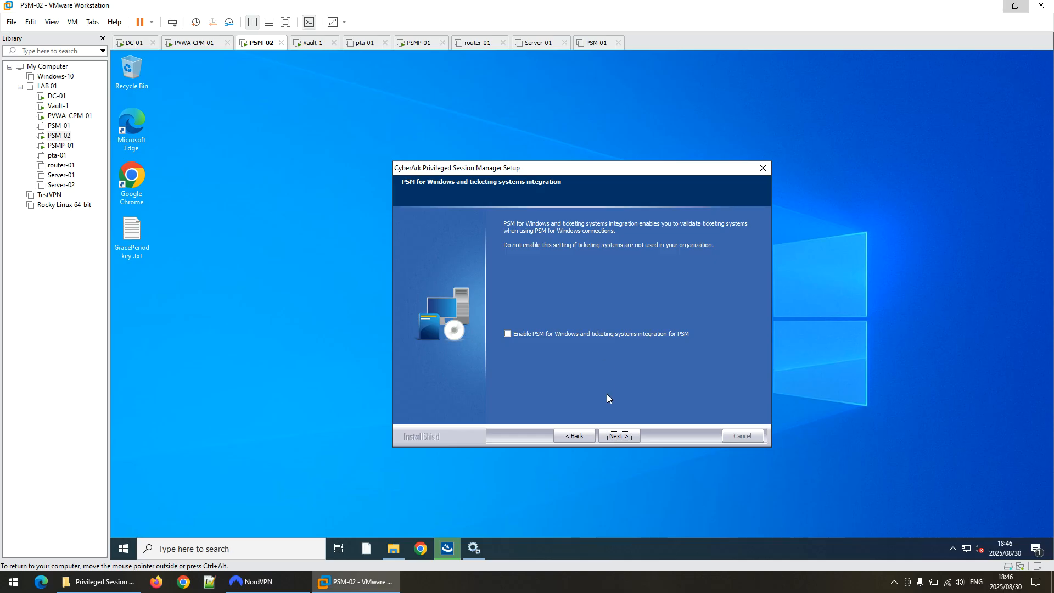
left_click(615, 435)
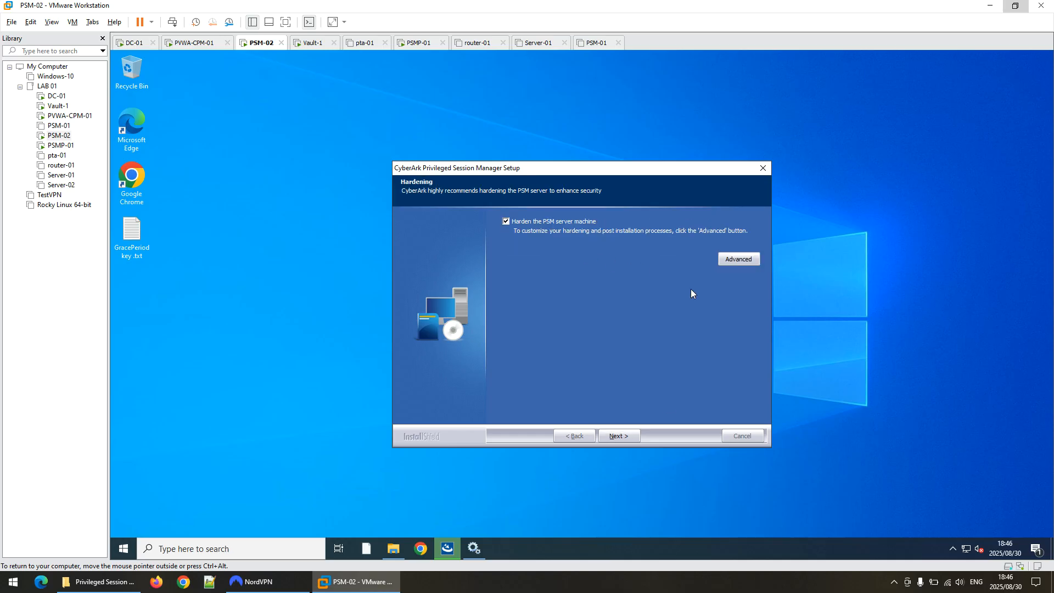
left_click(624, 434)
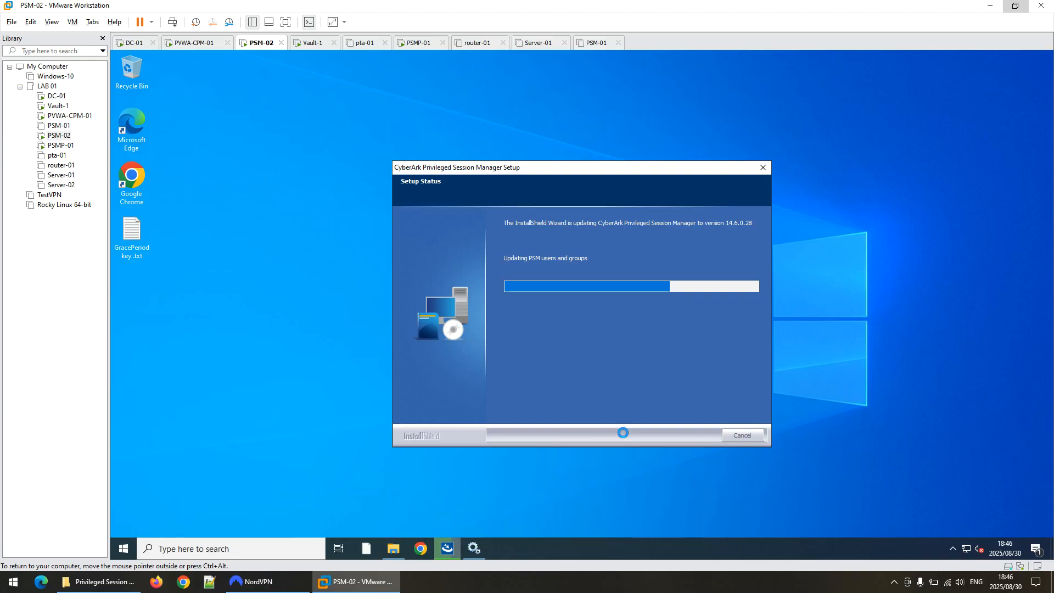
left_click(68, 115)
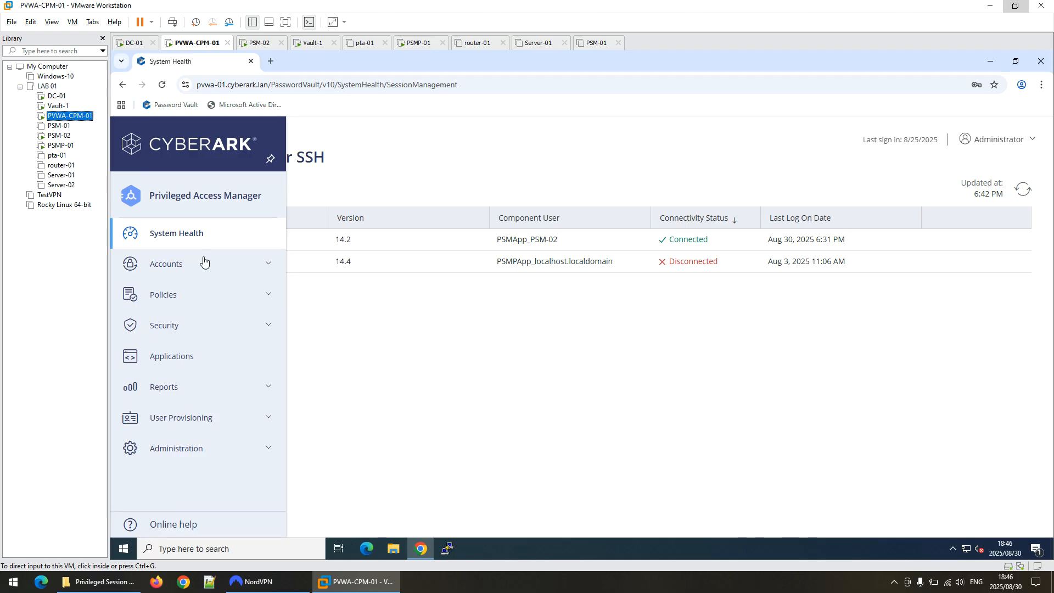
Acknowledge the expired PVWA session, then return to PSM-02 to watch the update apply security policy.
left_click(189, 262)
left_click(183, 265)
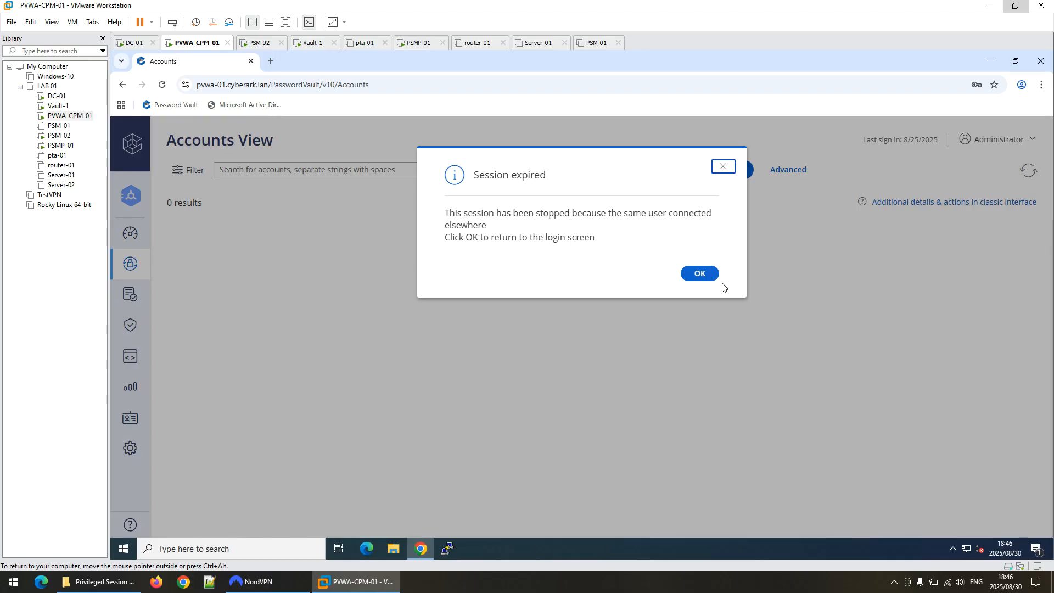
left_click(704, 276)
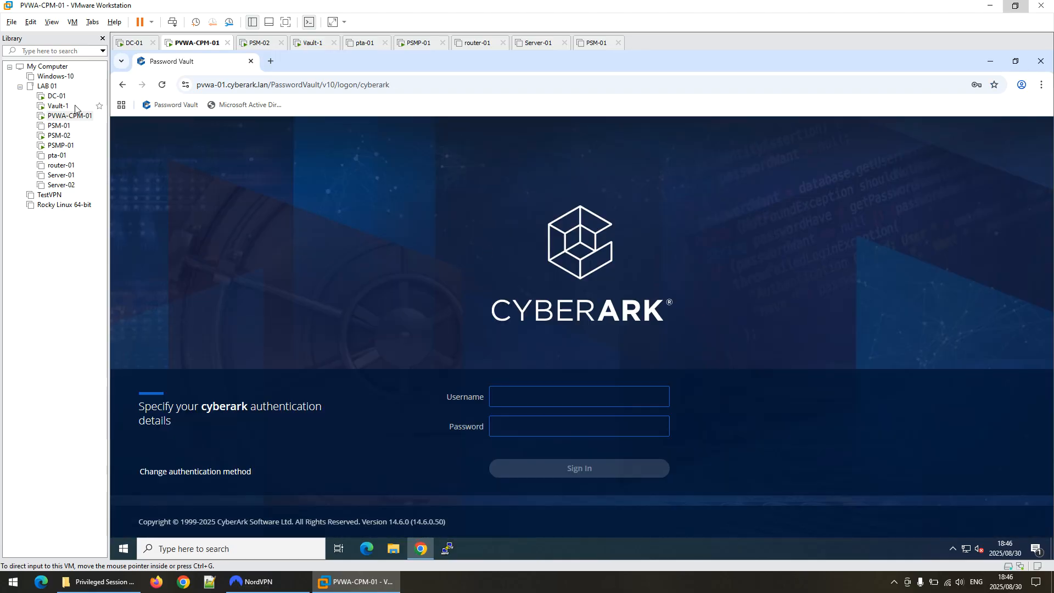
left_click(55, 136)
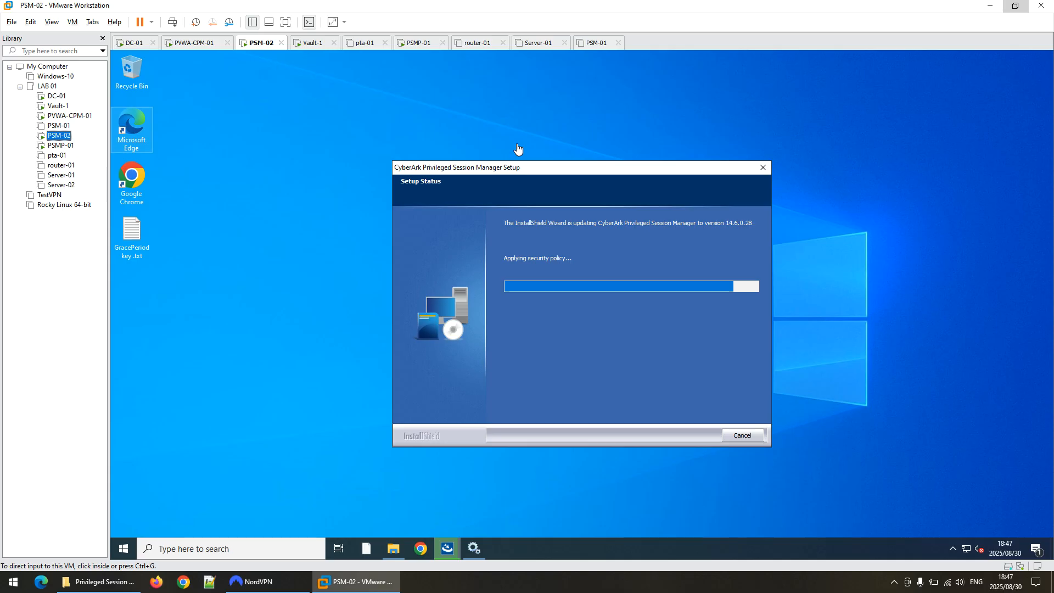
Open a new File Explorer window and browse to C:\Program Files (x86)\CyberArk.
left_click(394, 548)
right_click(390, 535)
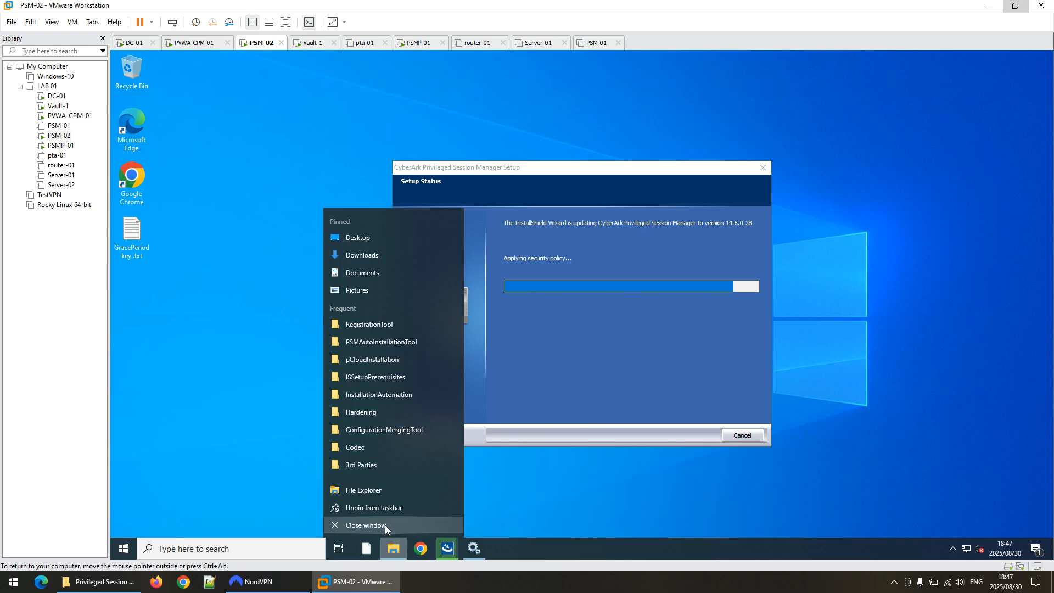
left_click(377, 490)
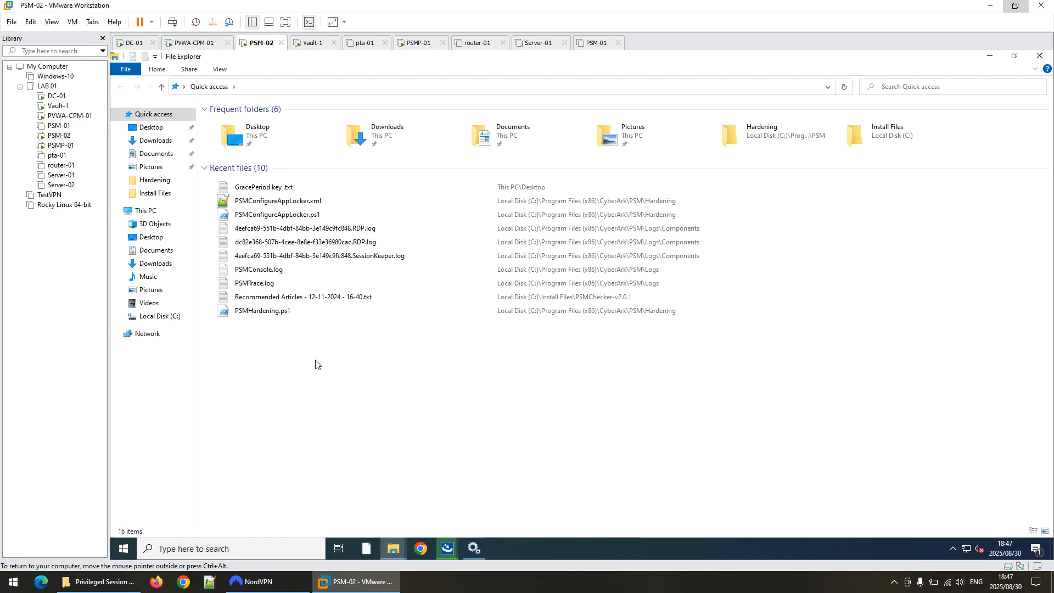
left_click(155, 316)
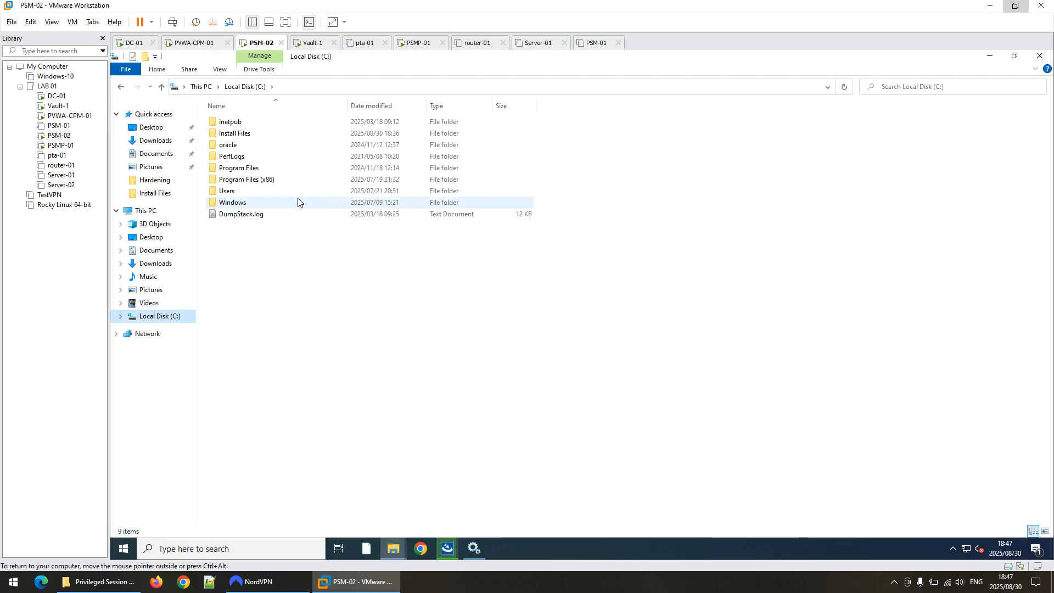
left_click(252, 180)
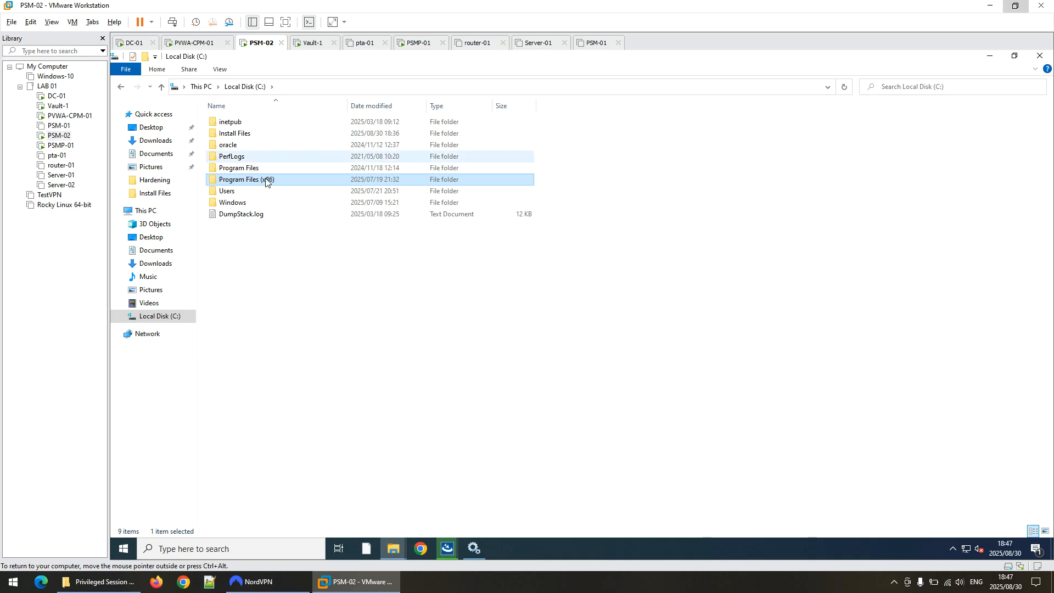
double_click(246, 182)
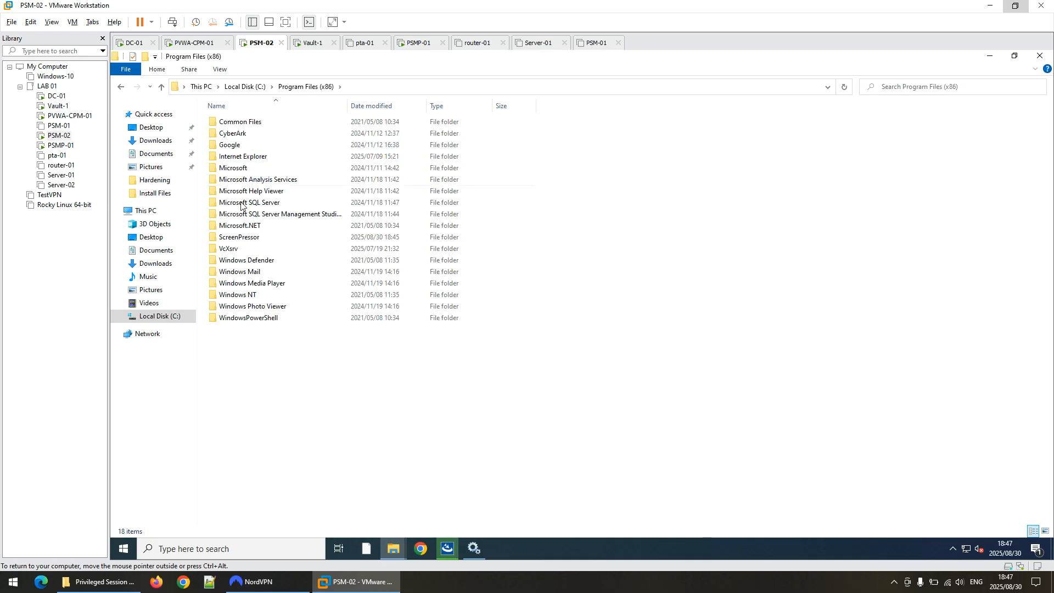
left_click(248, 136)
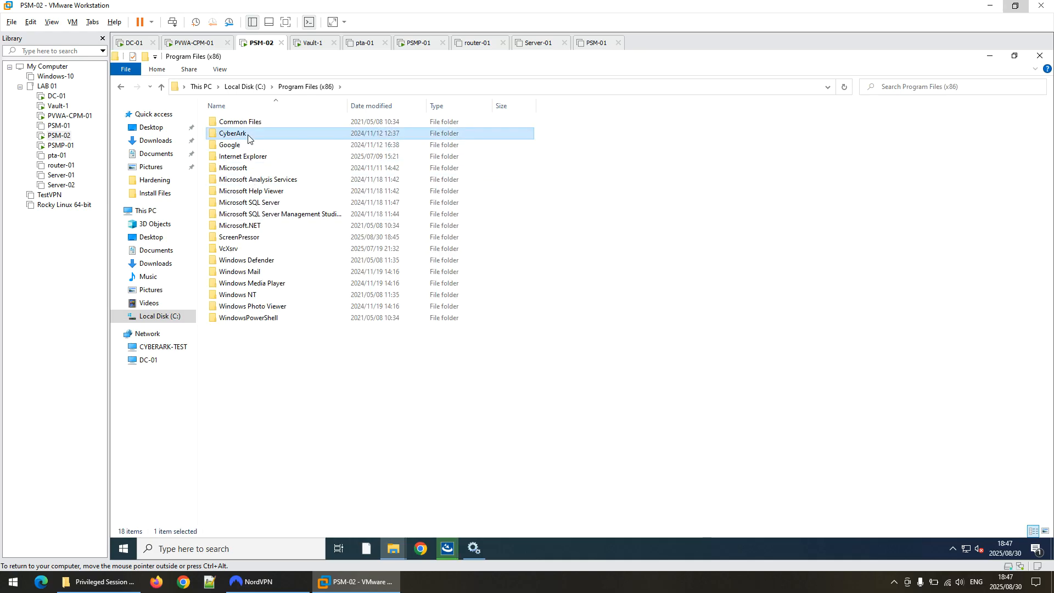
double_click(247, 136)
Open the PSM folder granting permanent access, then Hardening, and select PSMConfigureAppLocker.xml.
left_click(236, 126)
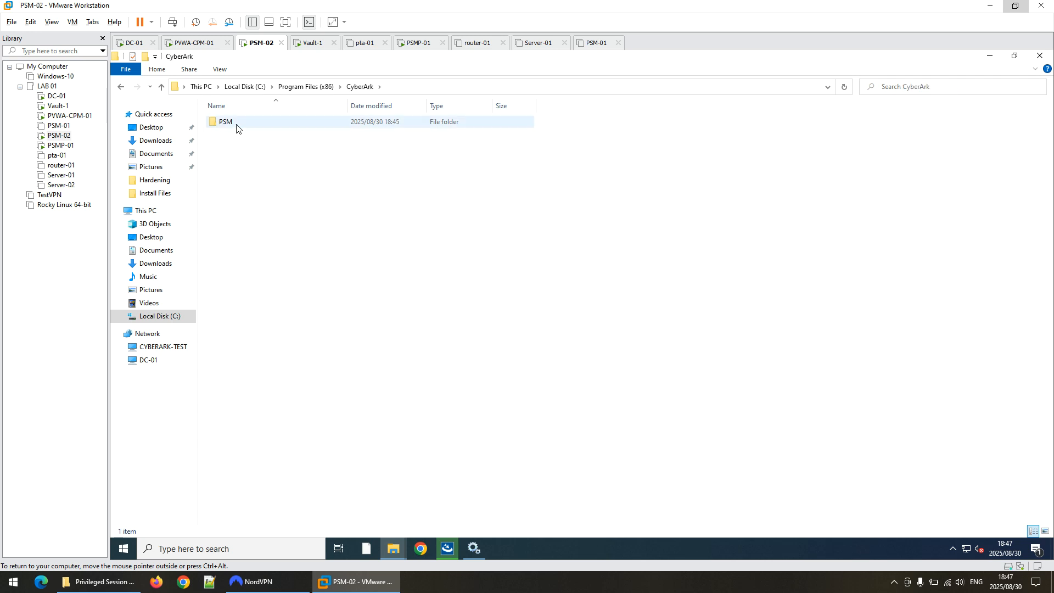
left_click(237, 126)
left_click(236, 124)
left_click(273, 122)
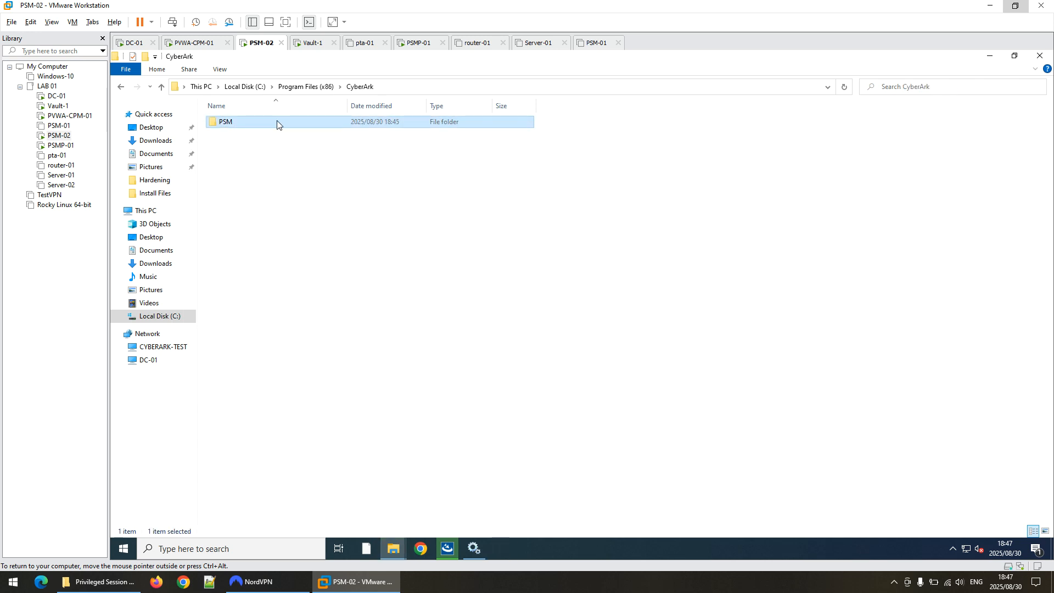
double_click(277, 126)
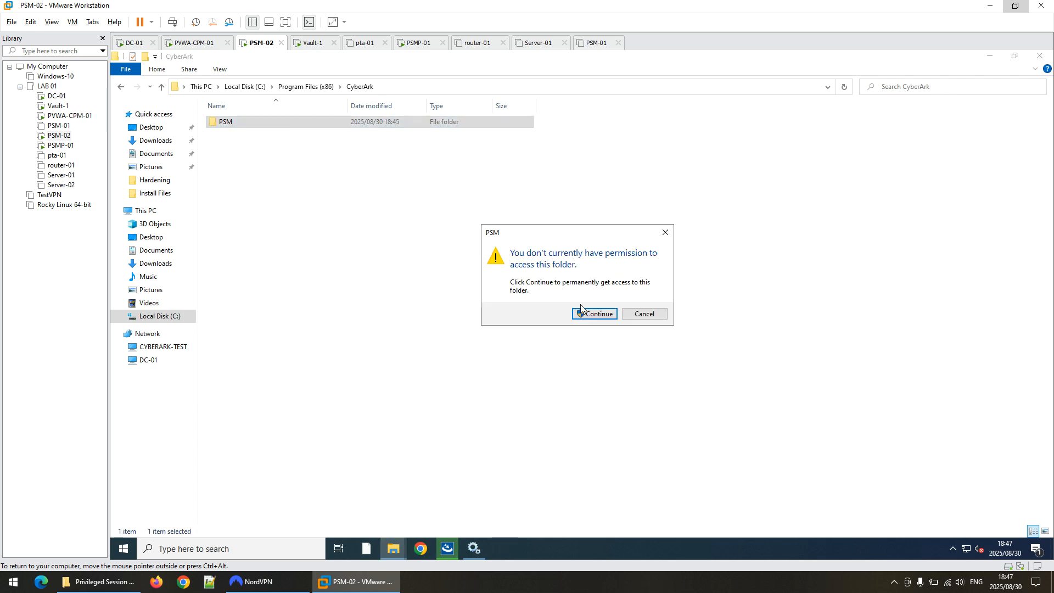
left_click(588, 319)
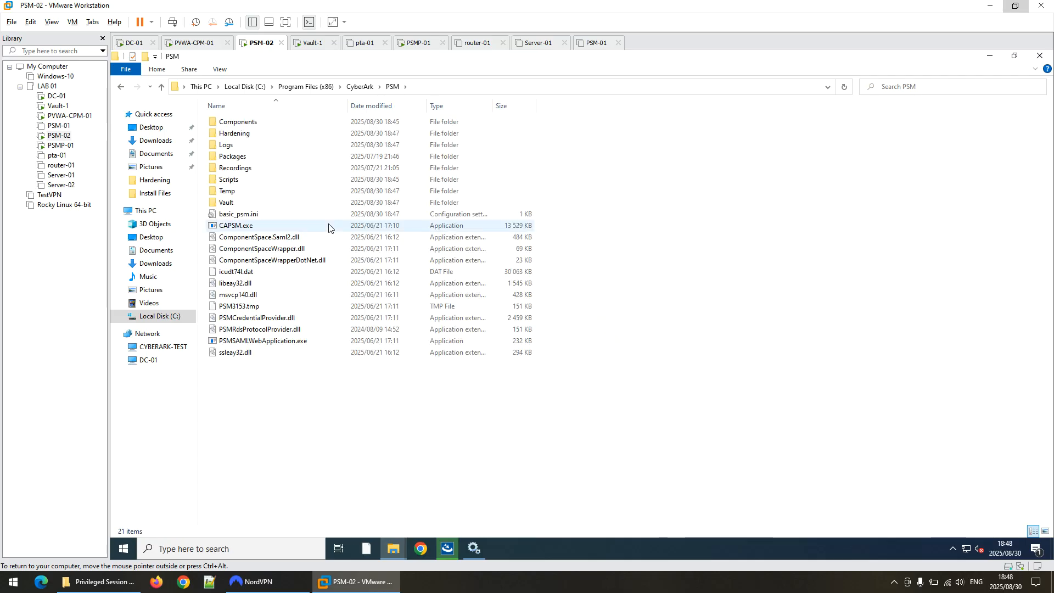
double_click(250, 134)
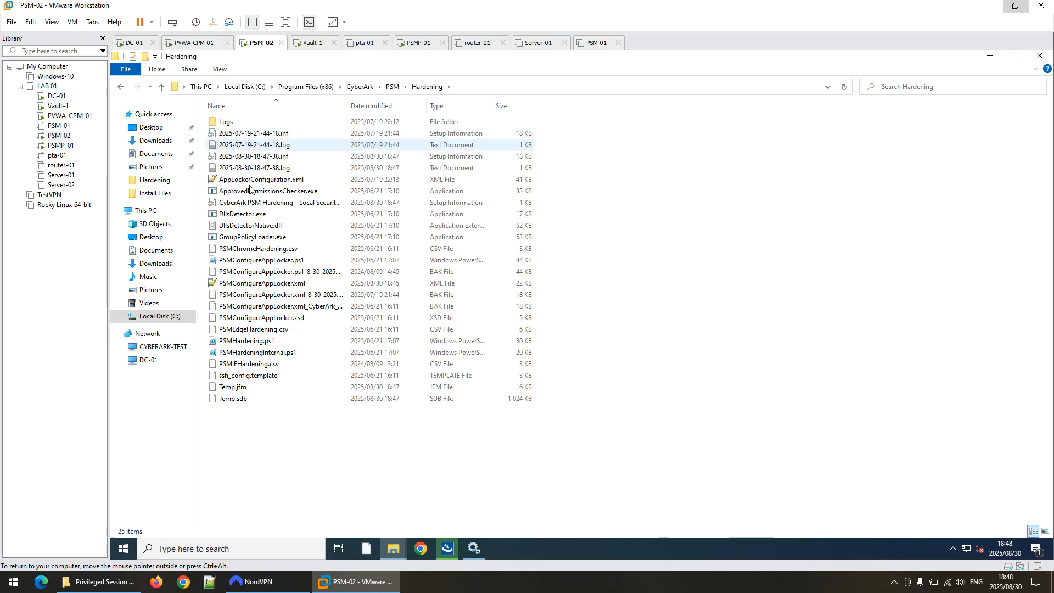
left_click(276, 287)
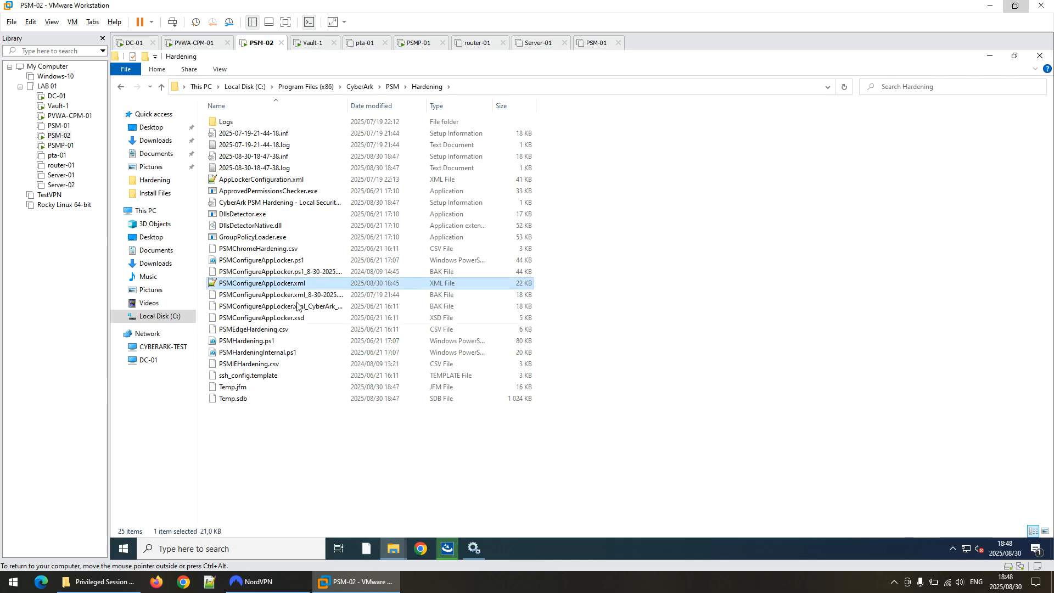
double_click(399, 283)
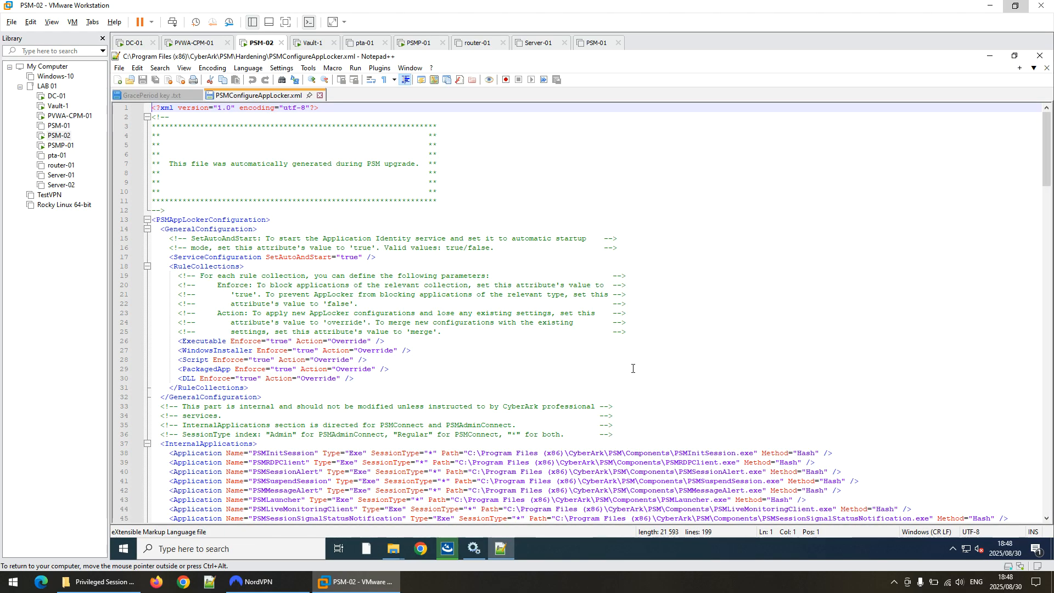
left_click_drag(1048, 159, 1050, 430)
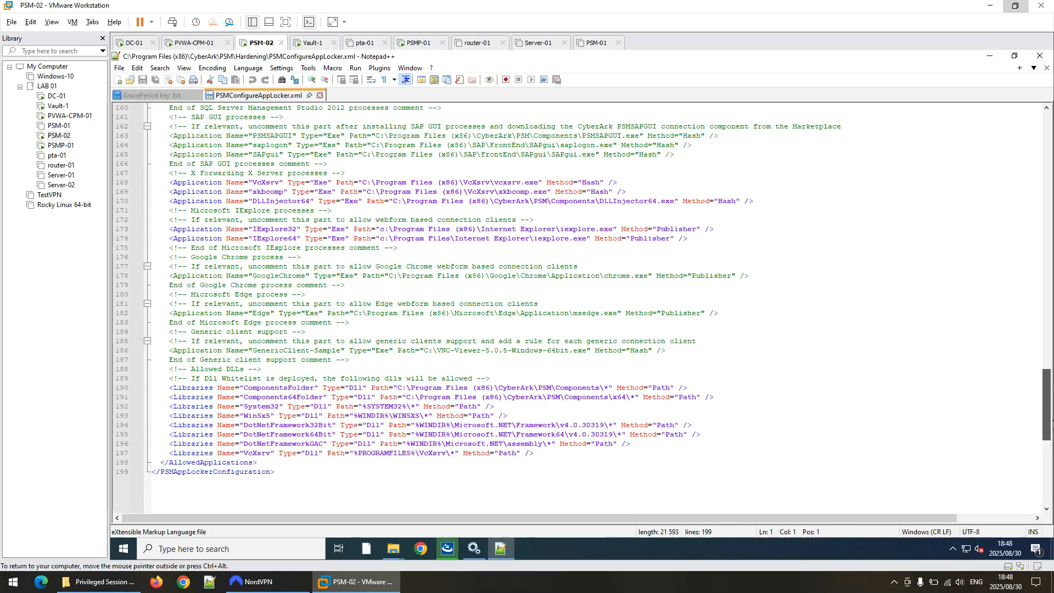
left_click(320, 96)
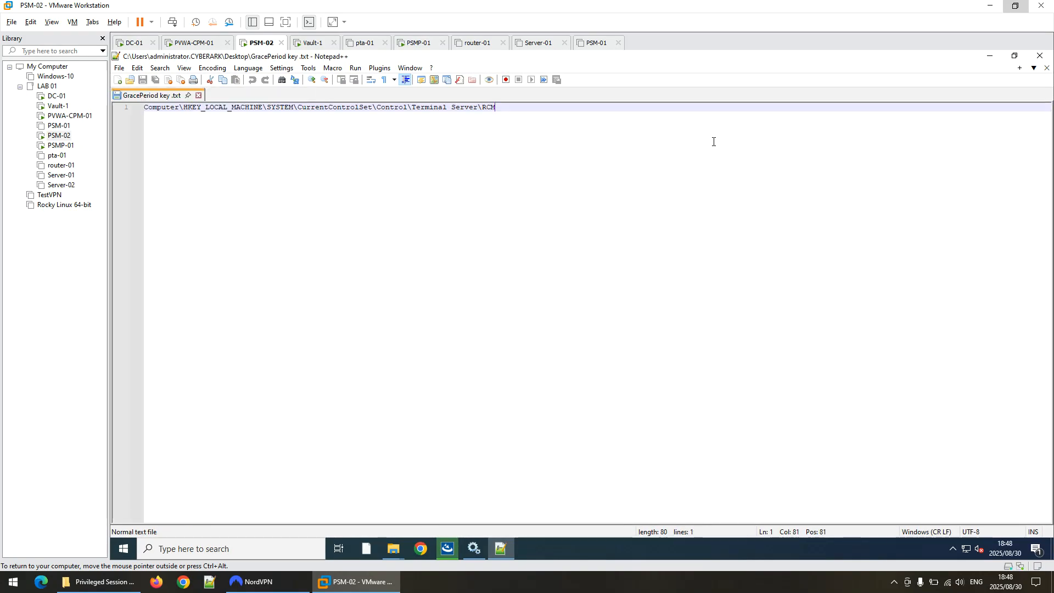
left_click(995, 54)
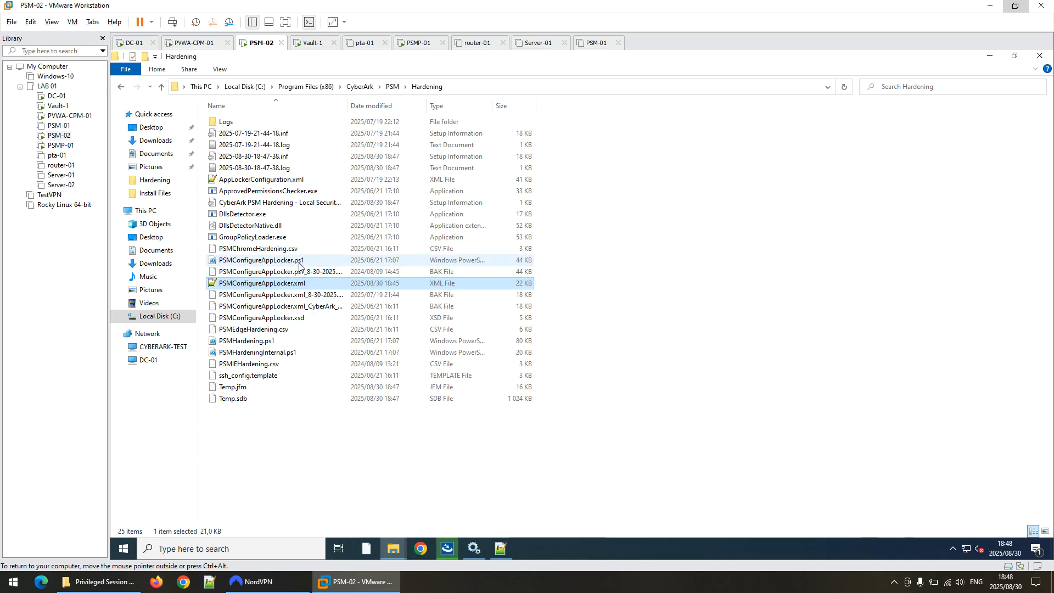
Bring up the v14.6 install files window and open its InstallationAutomation folder for PowerShell.
left_click(446, 548)
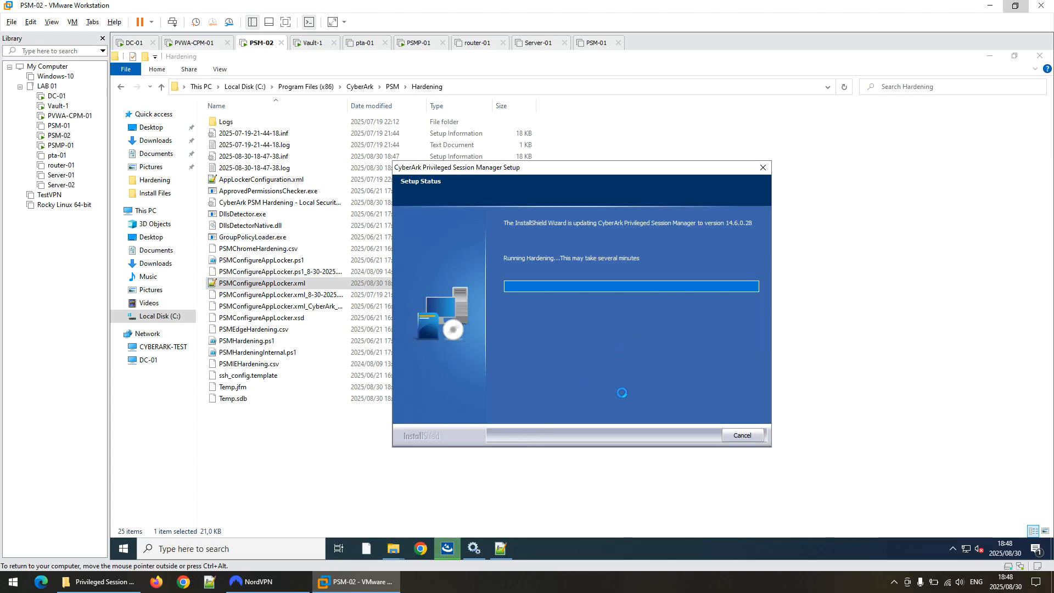
left_click(390, 550)
left_click(348, 494)
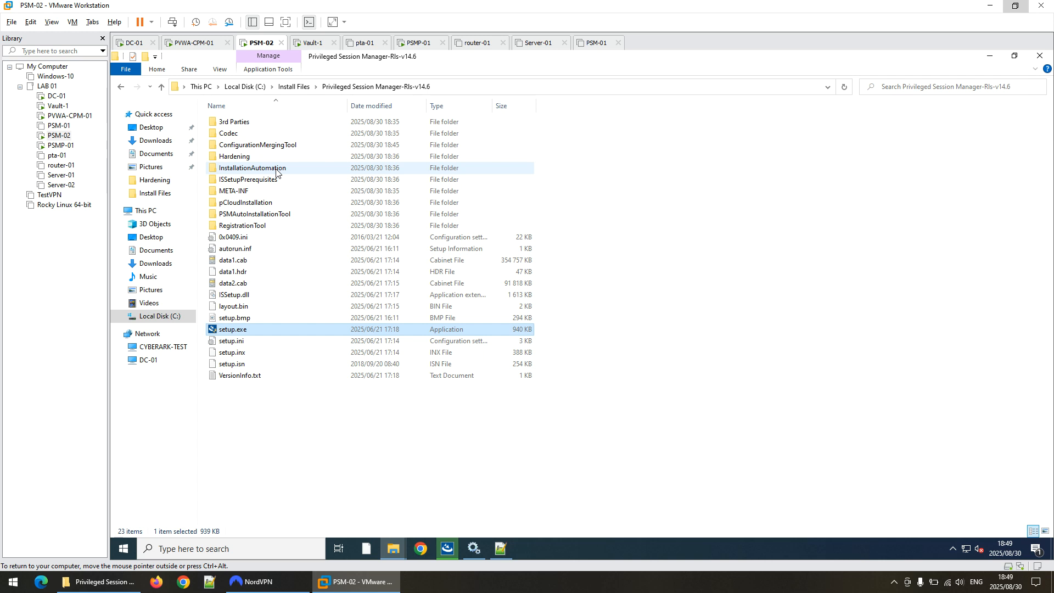
double_click(277, 169)
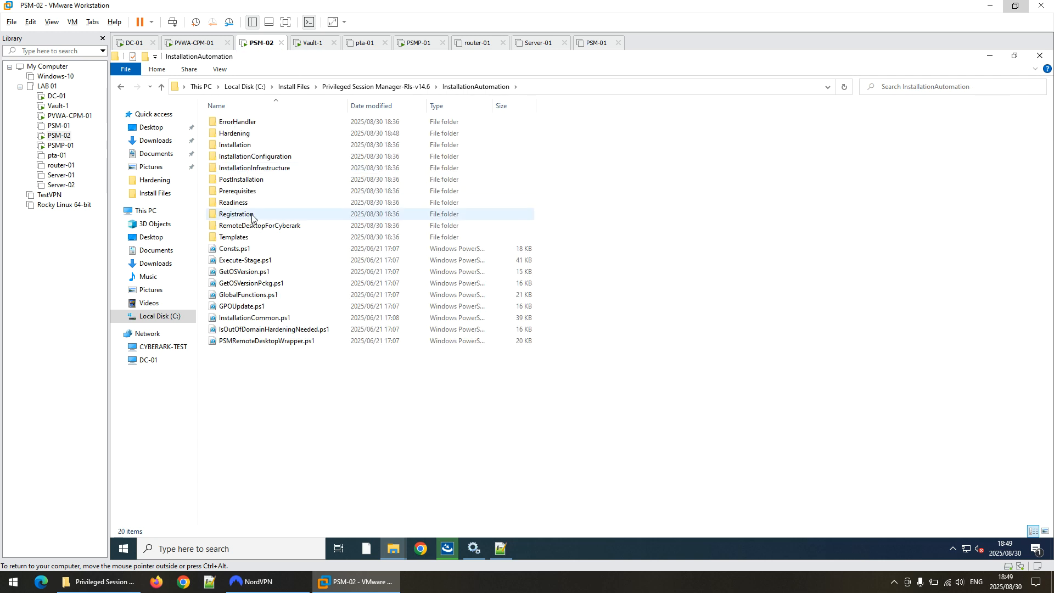
left_click(126, 70)
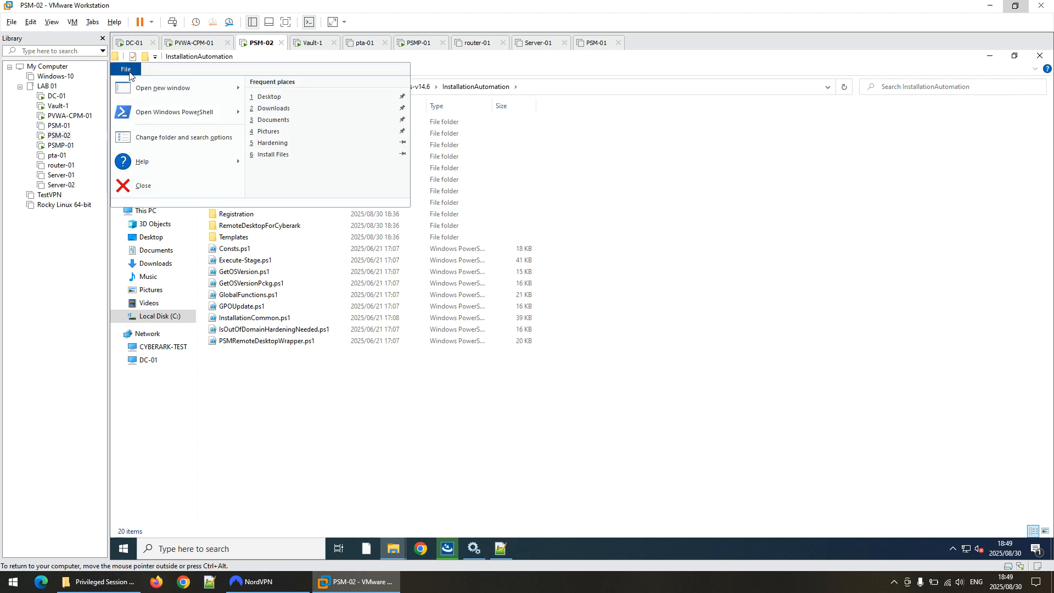
Open an administrator PowerShell in the installer folder and enter .\Execute-Stage.ps1 at the prompt.
mouse_move(170, 112)
left_click(297, 114)
left_click(551, 363)
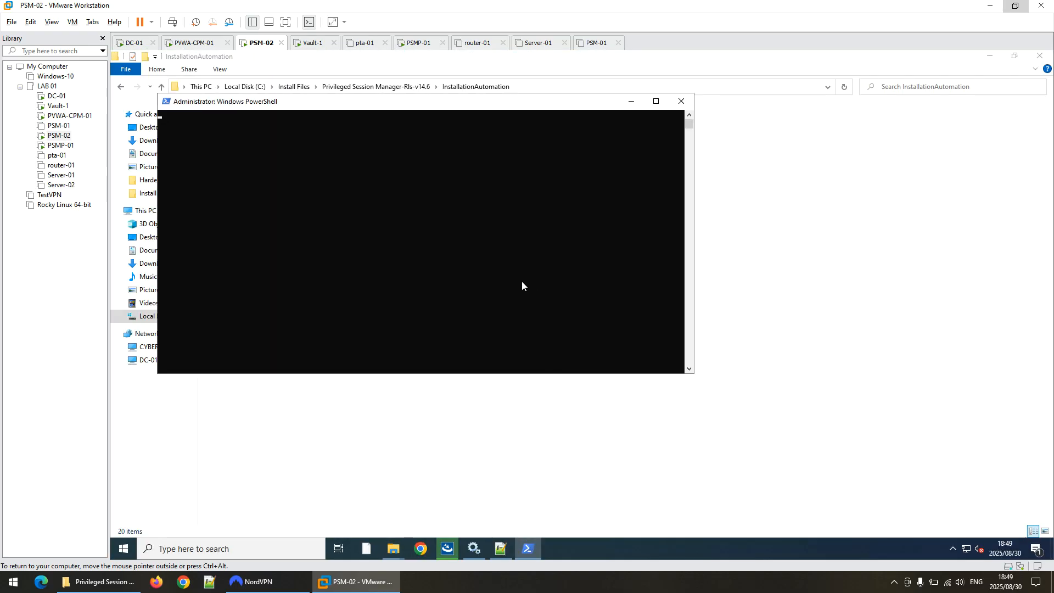
left_click_drag(461, 104, 685, 226)
type(".\\E")
key("Tab")
key("Tab")
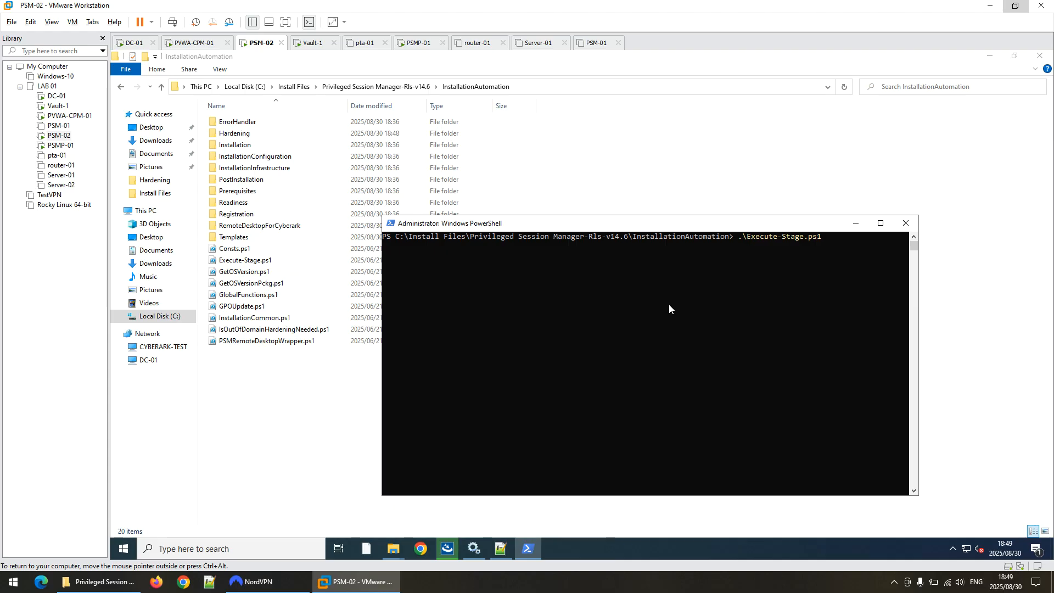
Finish the PSM 14.6.0.28 update wizard, choosing to restart now.
left_click(448, 549)
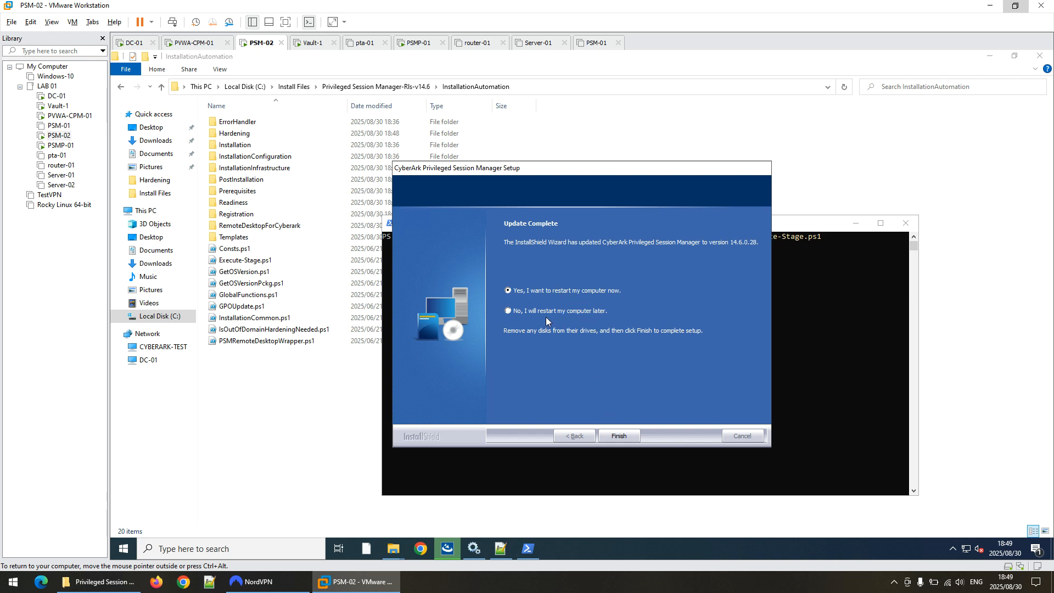
left_click(614, 436)
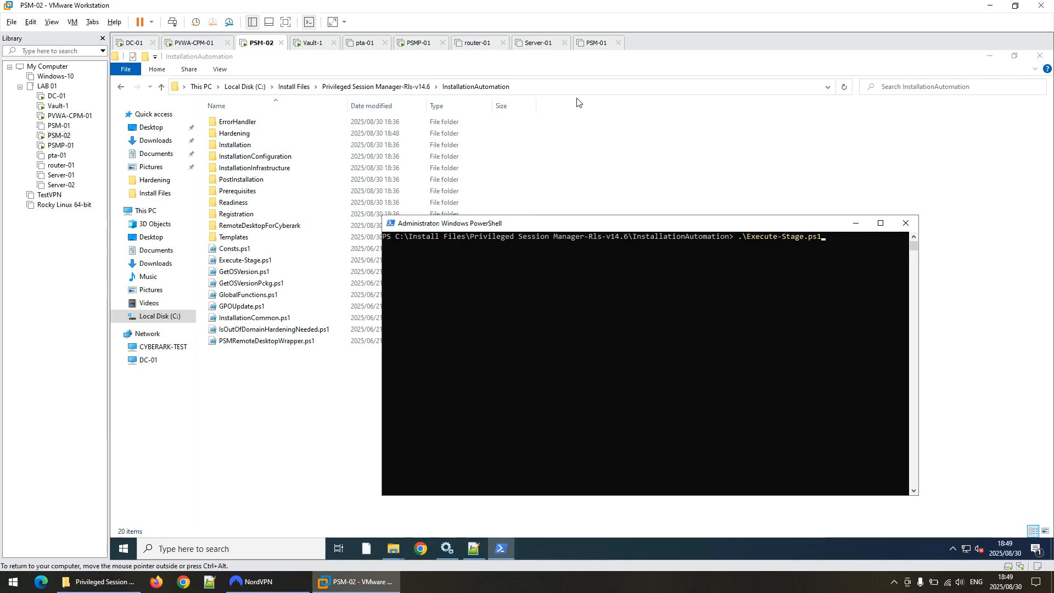
left_click(564, 87)
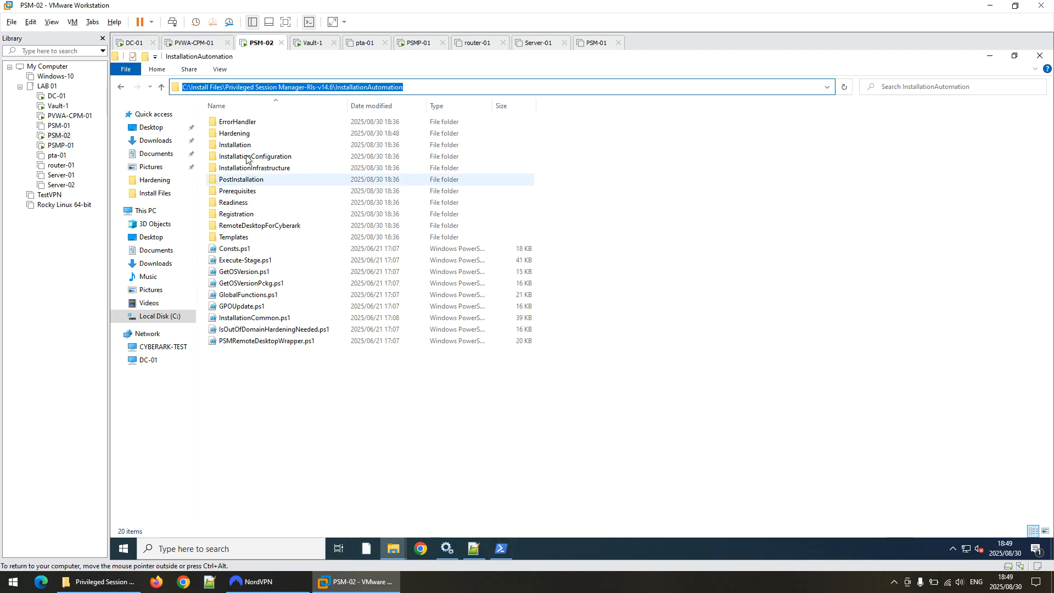
Open the InstallationAutomation Hardening folder and copy its full path.
left_click(243, 135)
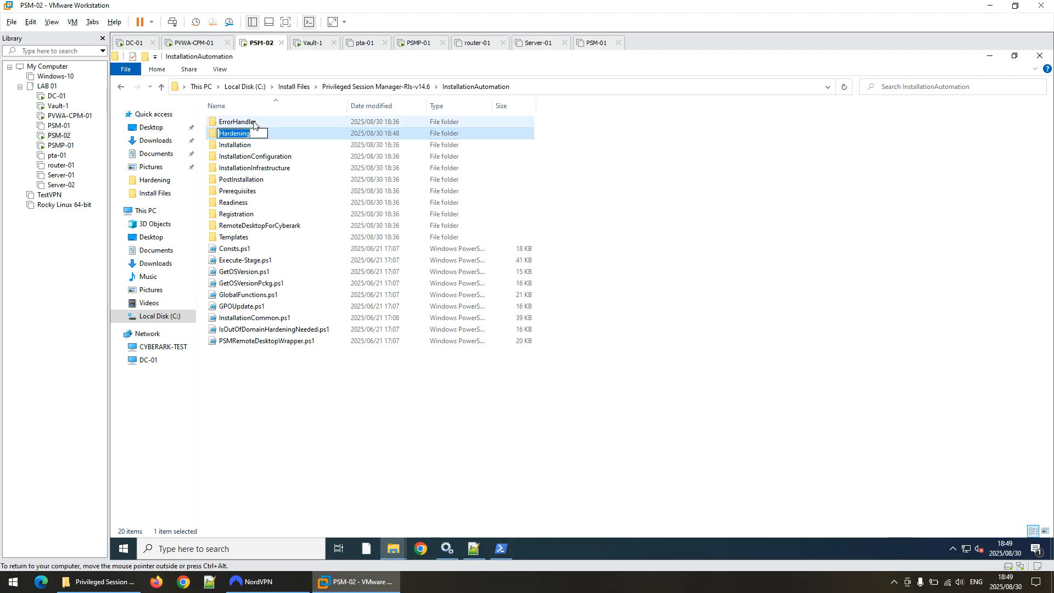
double_click(309, 137)
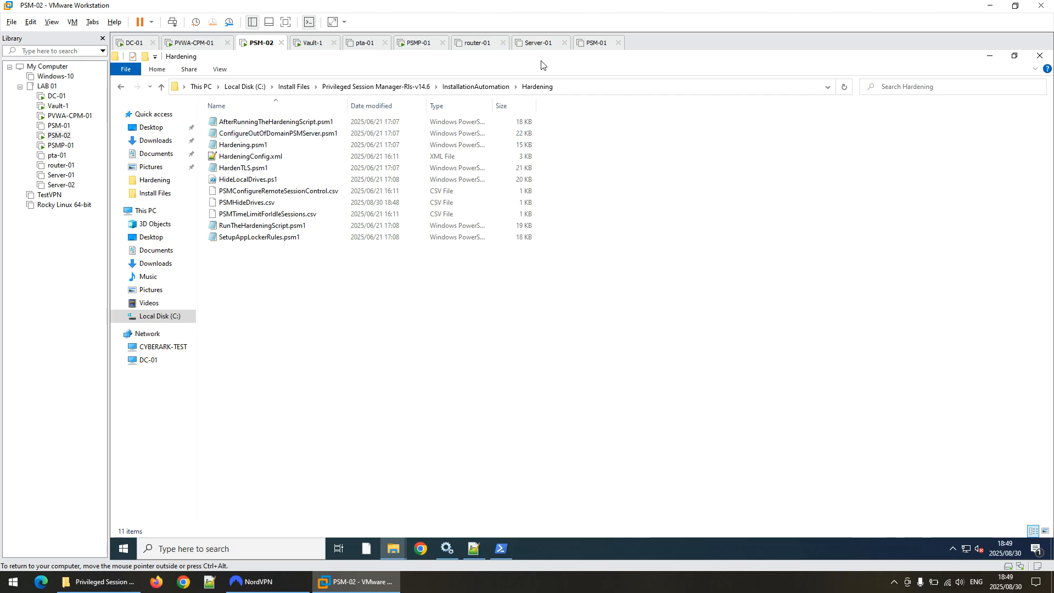
left_click(588, 87)
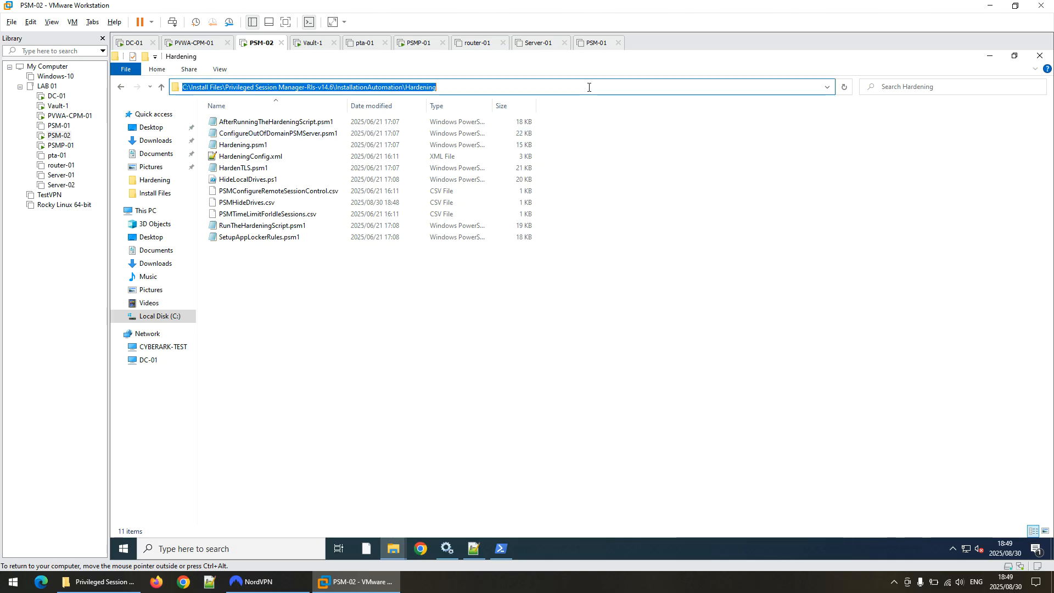
Paste the Hardening folder path at the configFilePath prompt, then return to that folder.
left_click(486, 552)
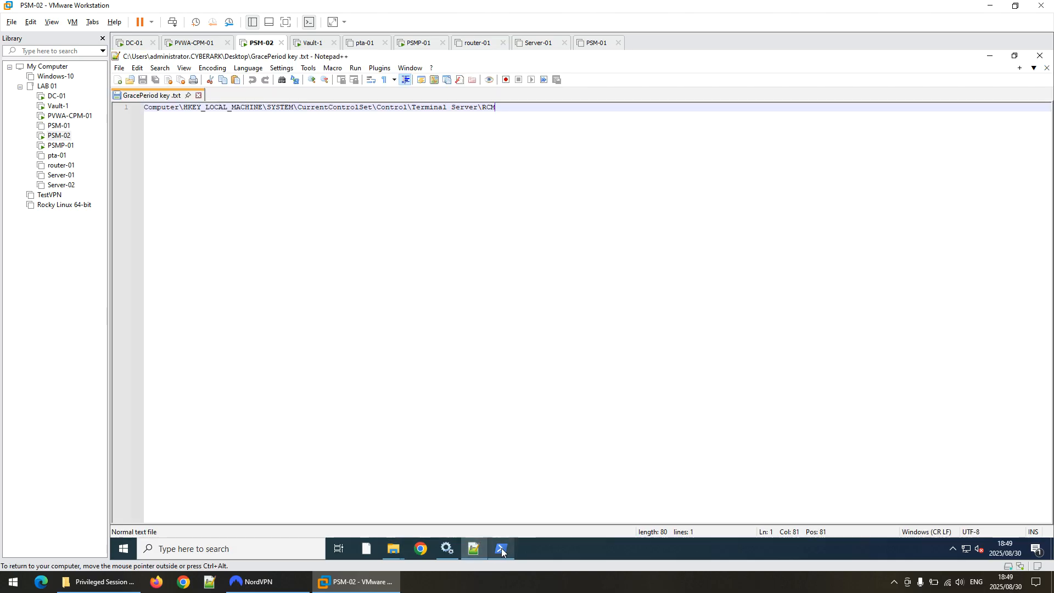
left_click(491, 551)
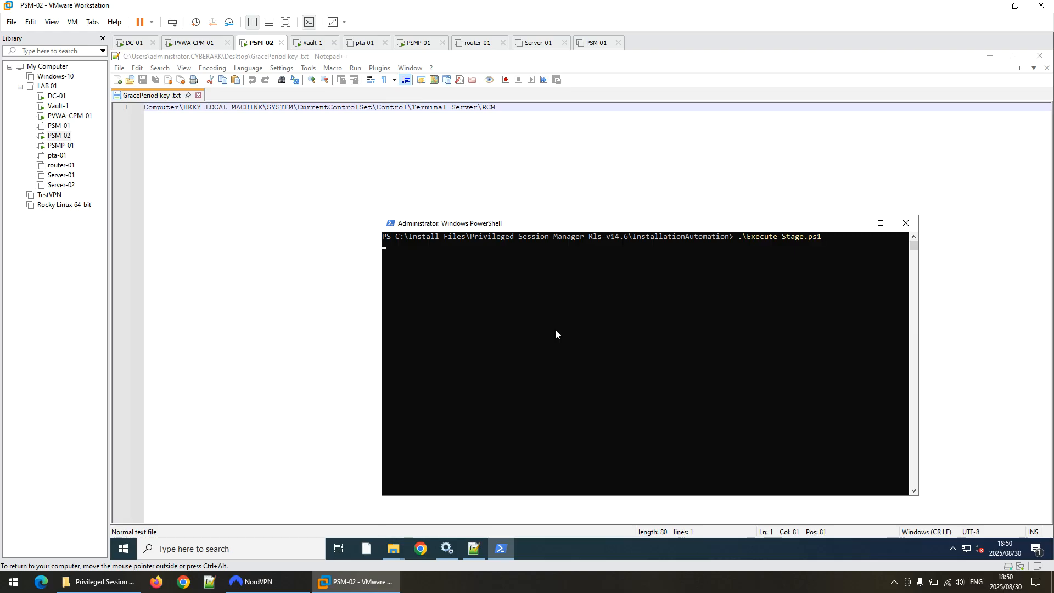
key("ctrl+v")
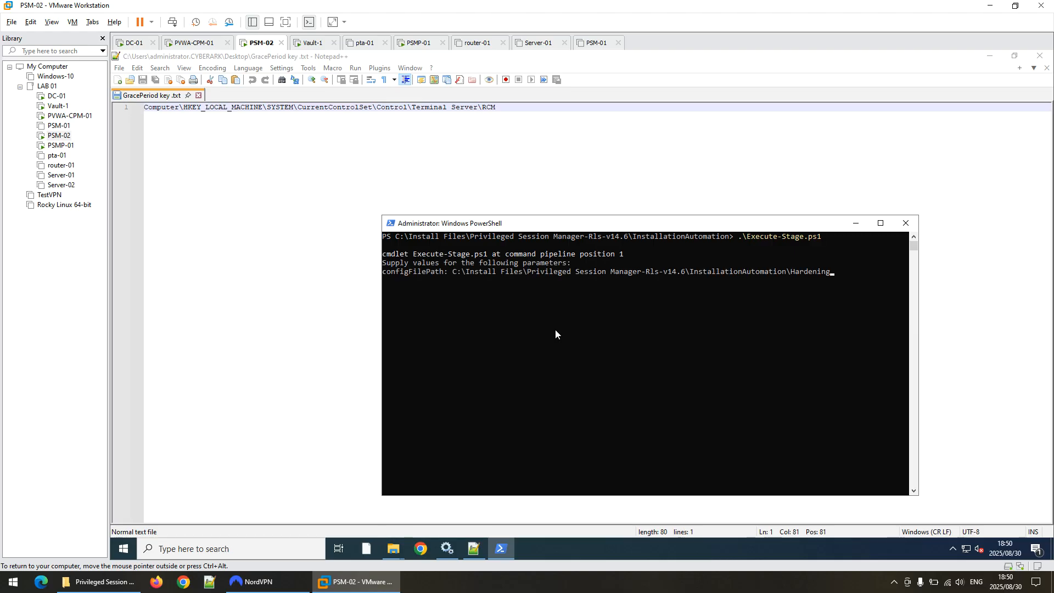
left_click(401, 547)
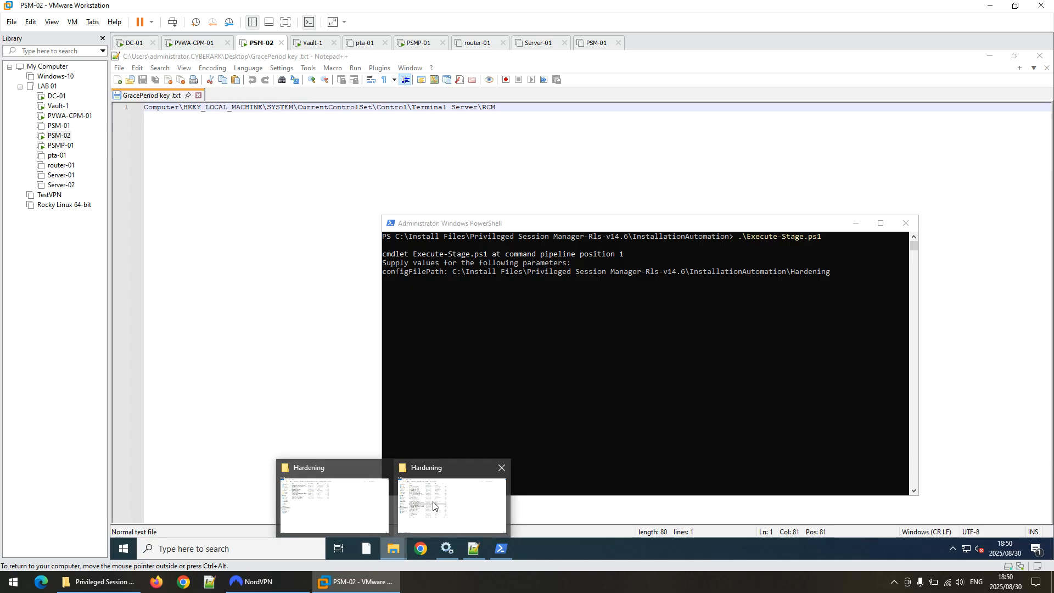
left_click(352, 494)
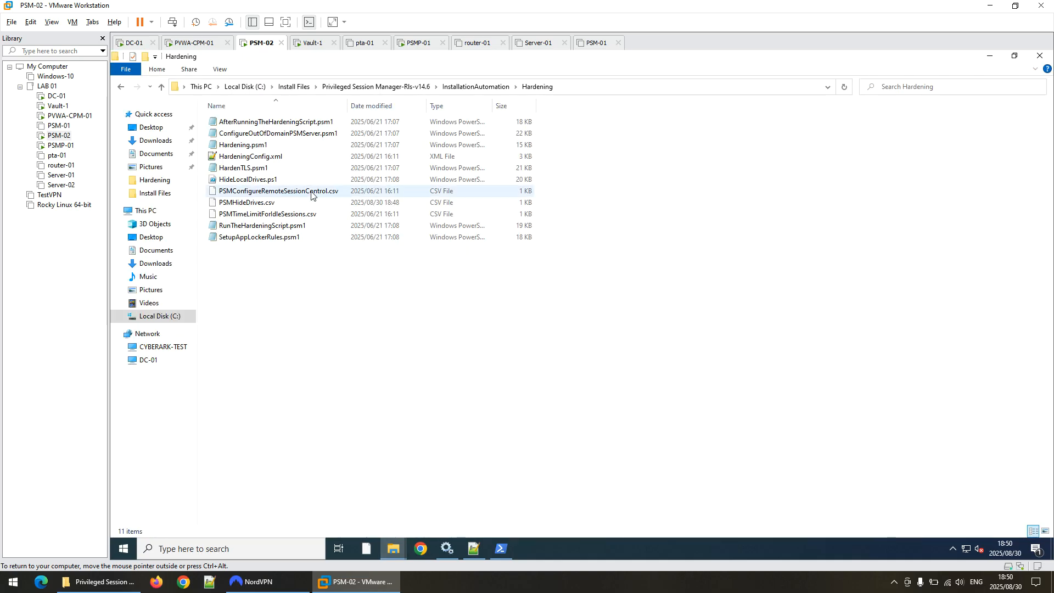
right_click(269, 156)
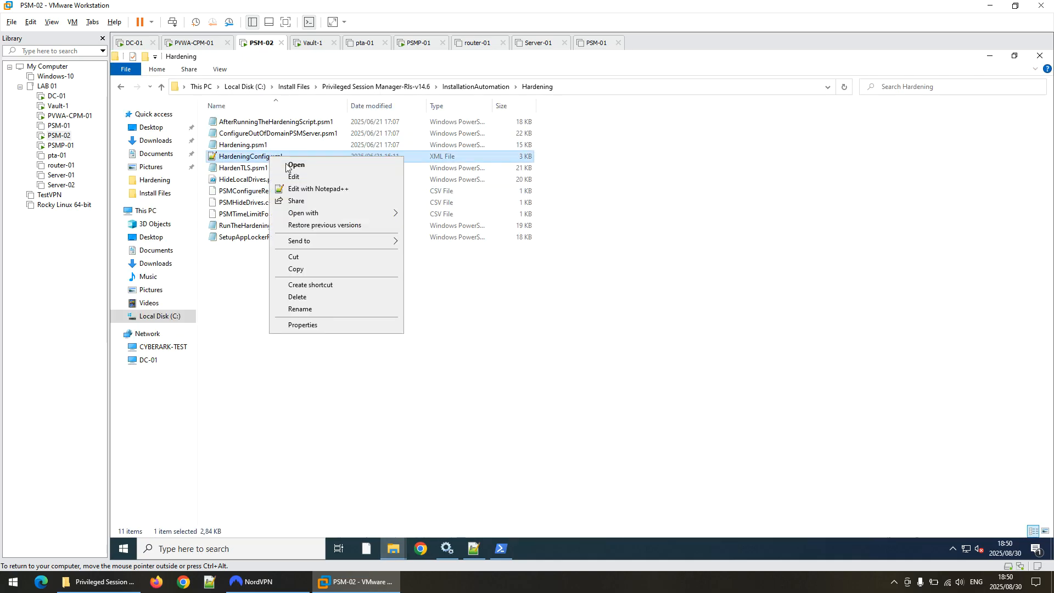
left_click(308, 190)
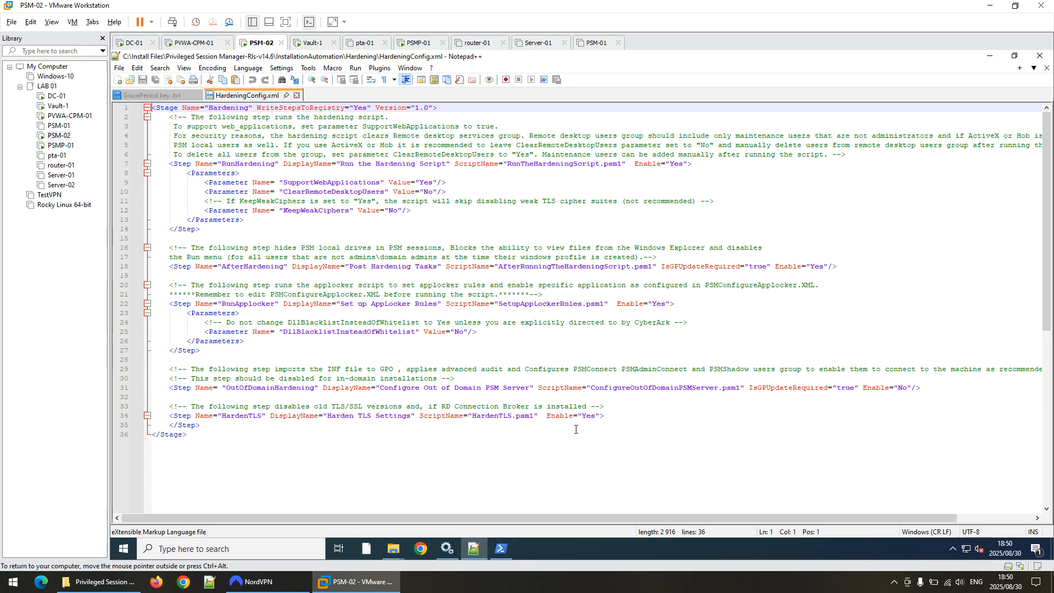
left_click(297, 95)
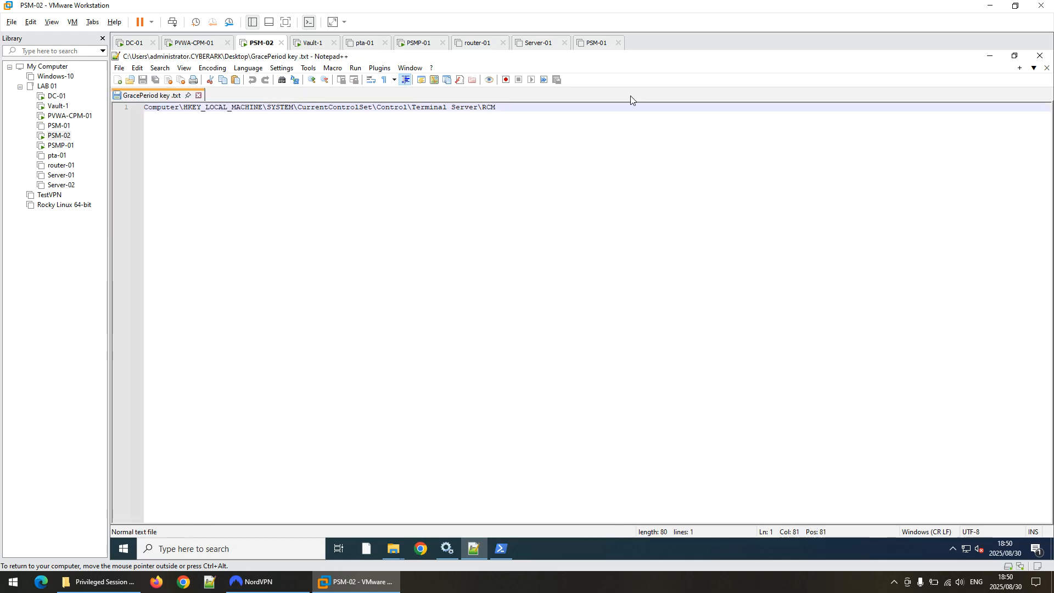
left_click(989, 55)
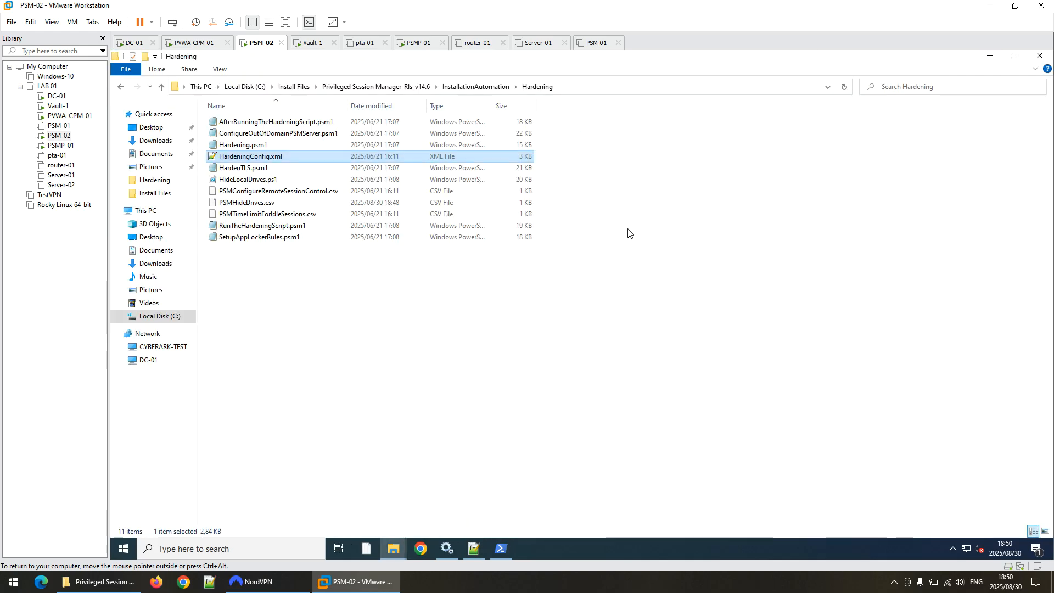
left_click(500, 551)
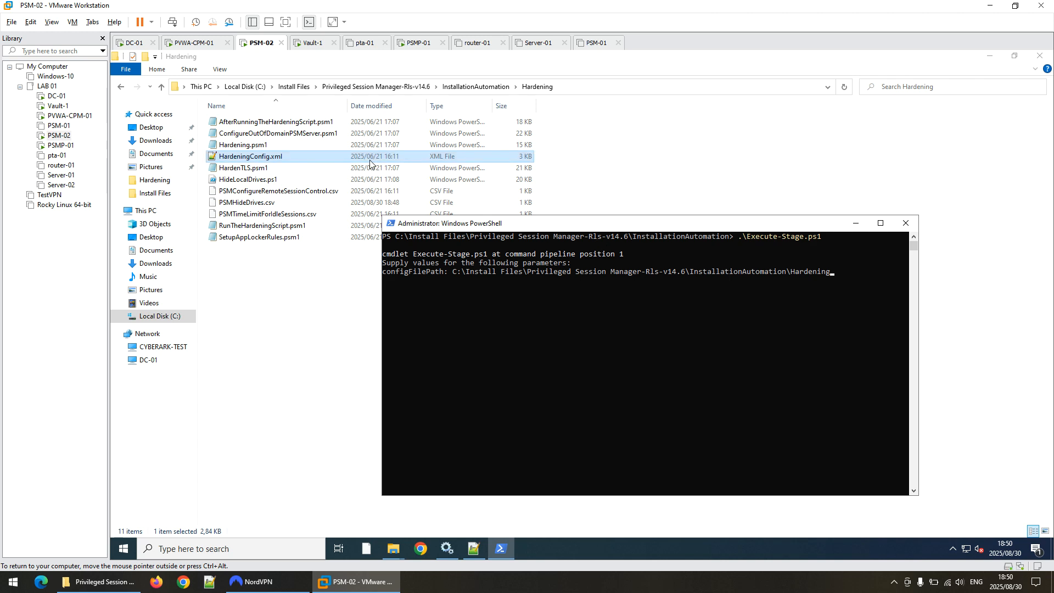
Append \HardeningConfig.xml to the configFilePath prompt using the copied file name.
right_click(294, 159)
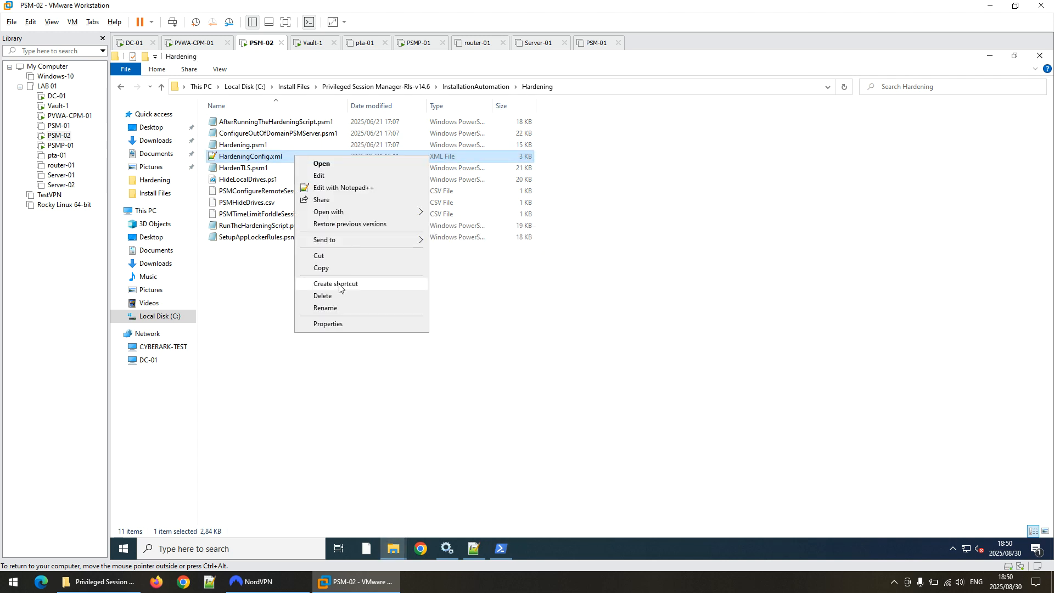
left_click(332, 309)
left_click_drag(291, 157, 173, 132)
key("ctrl+c")
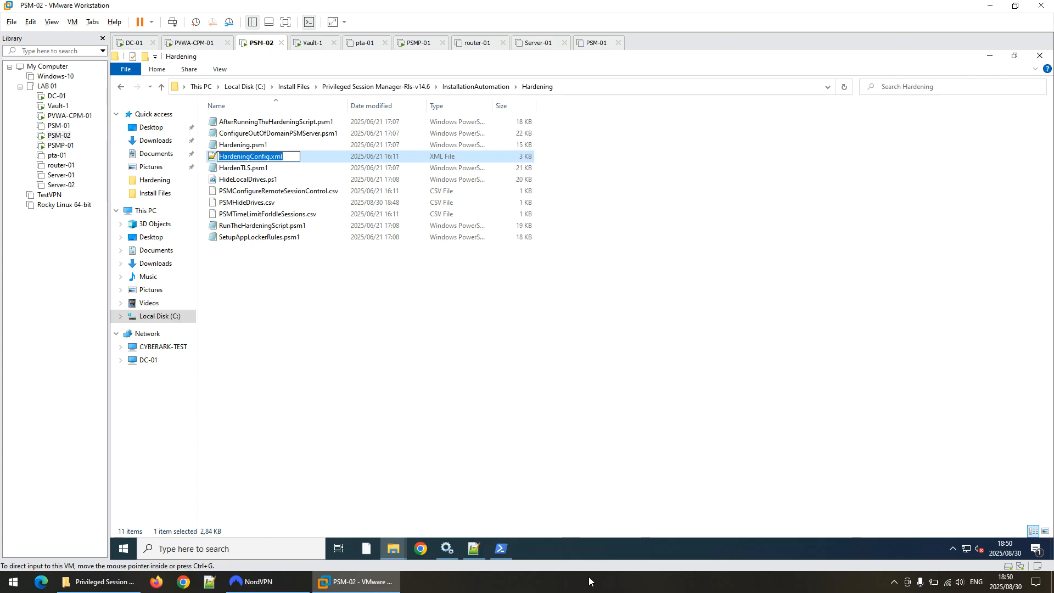
left_click(503, 549)
left_click(823, 306)
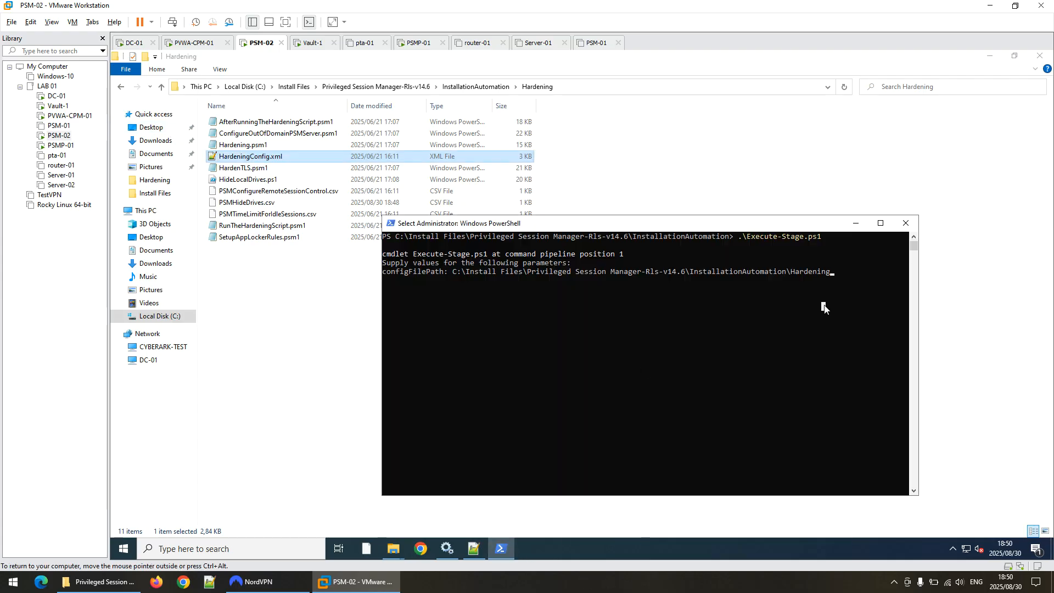
type("\\")
key("ctrl+v")
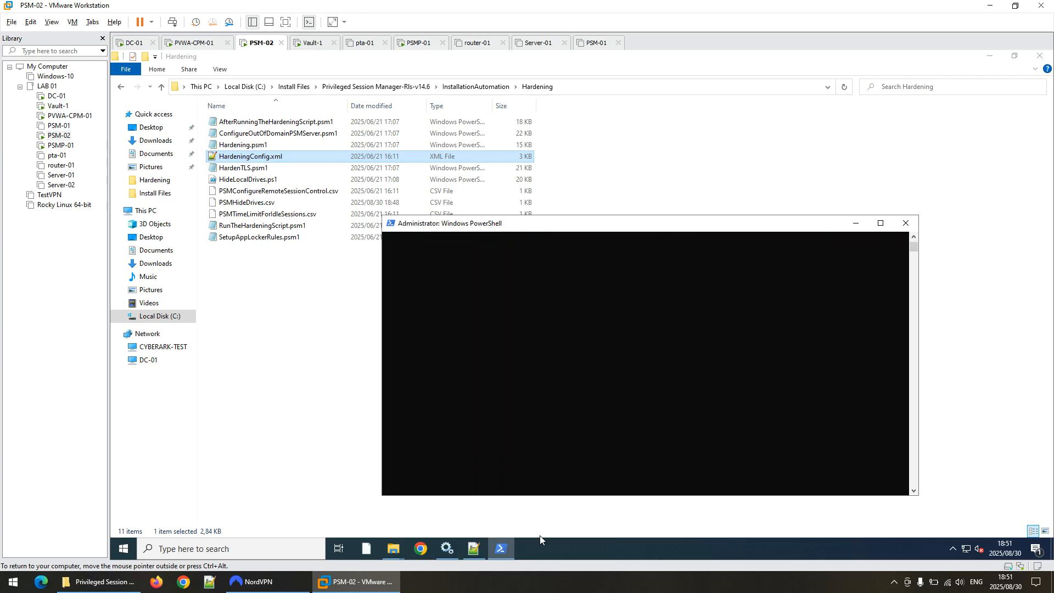
Check the installed PSM Hardening folder during the run, dismissing an invalid-directory error.
left_click(394, 551)
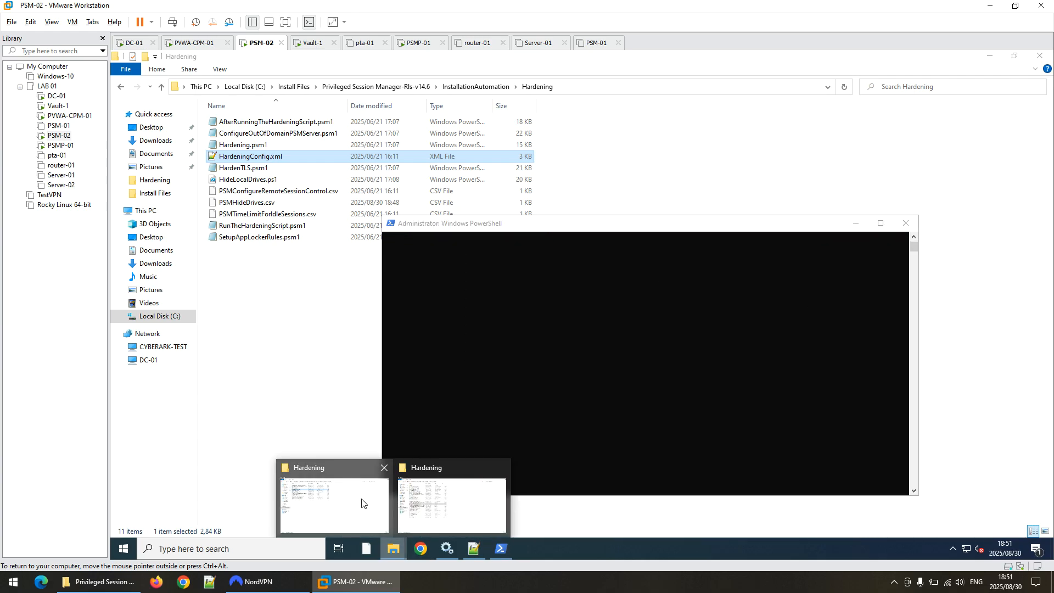
left_click(451, 497)
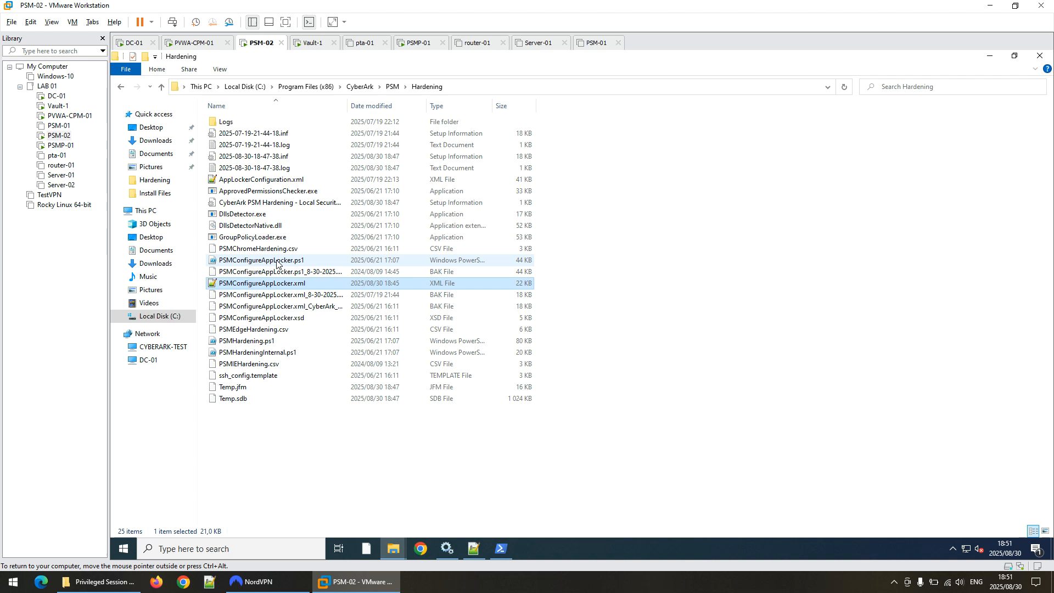
double_click(250, 344)
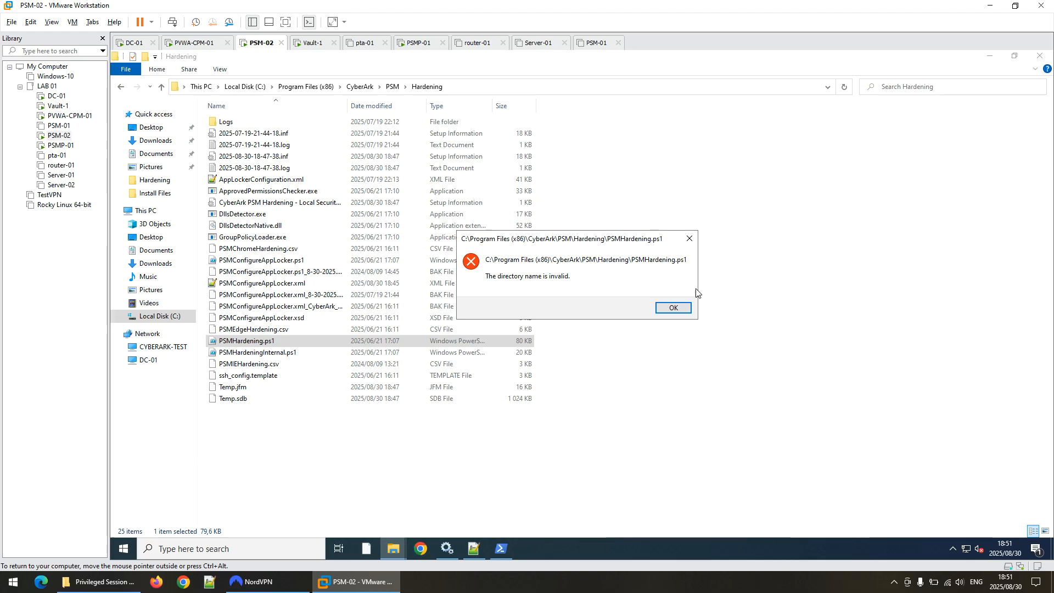
left_click(674, 309)
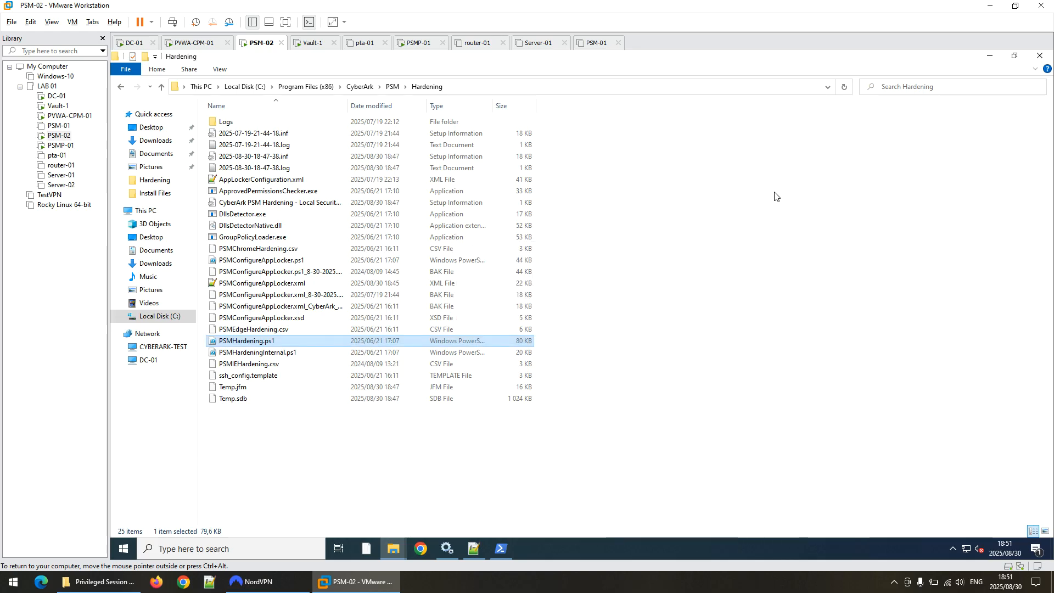
left_click(501, 548)
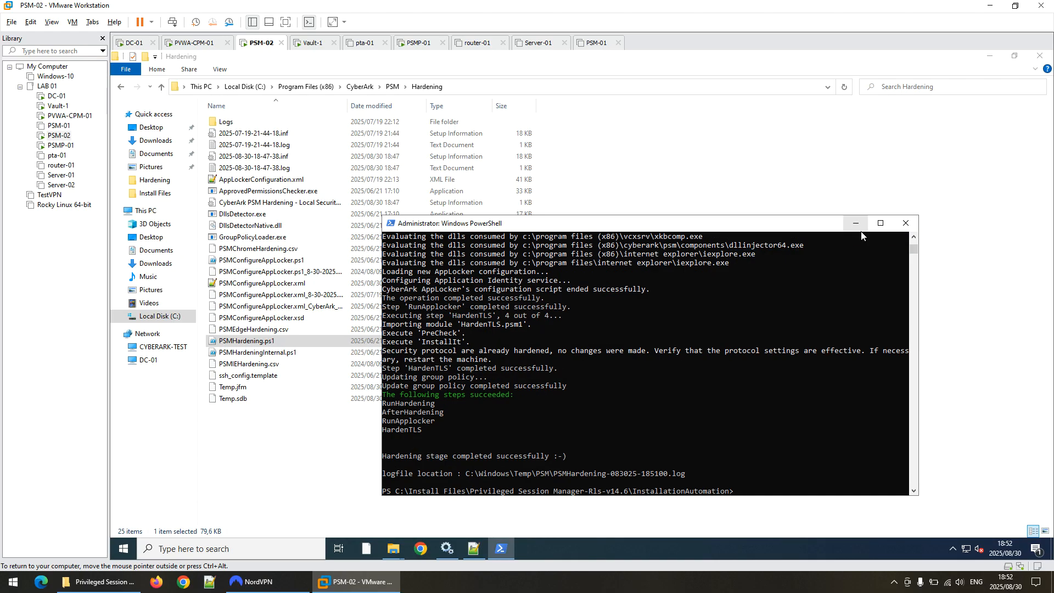
Close the hardening window, restart PSM-02, and switch to the PVWA-CPM-01 machine.
left_click(900, 227)
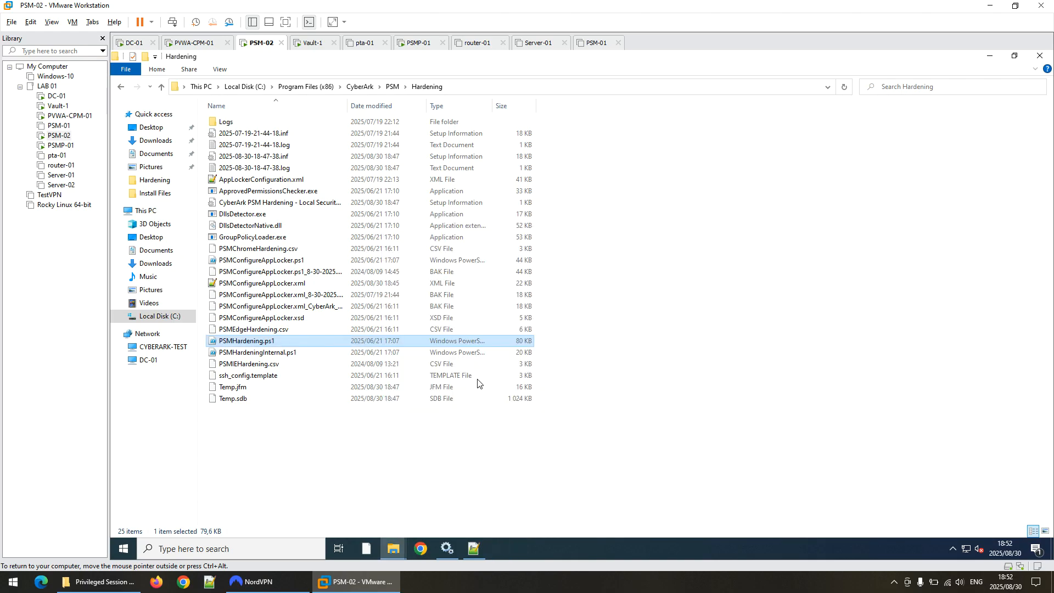
left_click(130, 549)
mouse_move(140, 503)
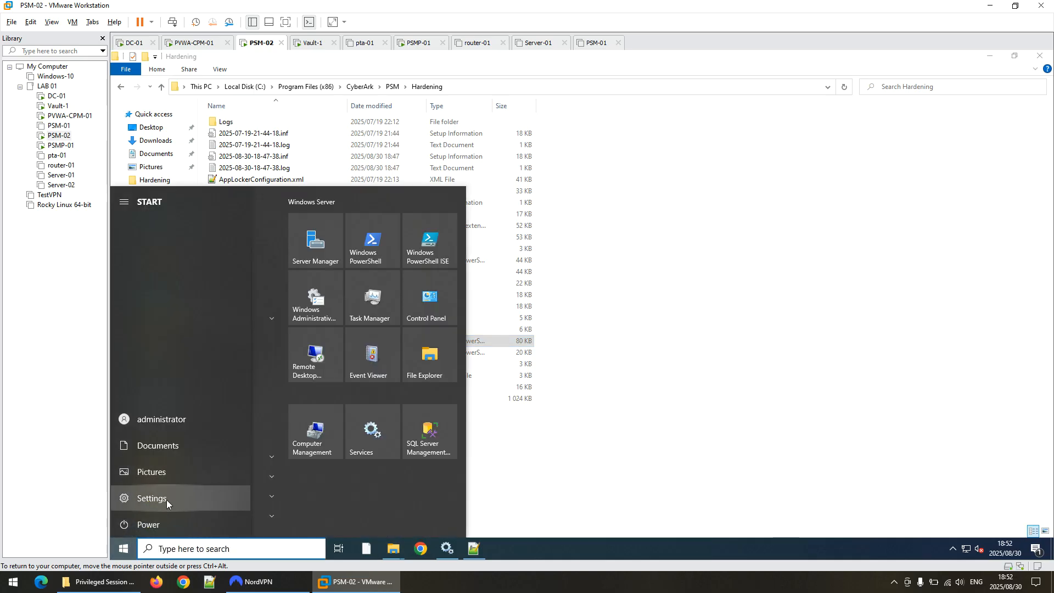
left_click(157, 522)
left_click(165, 497)
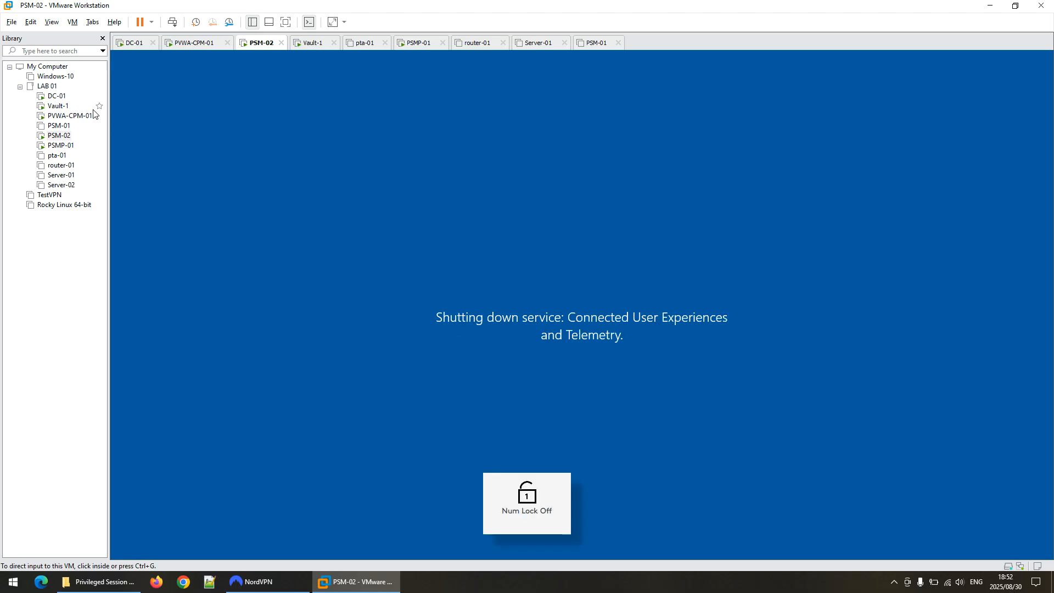
left_click(69, 115)
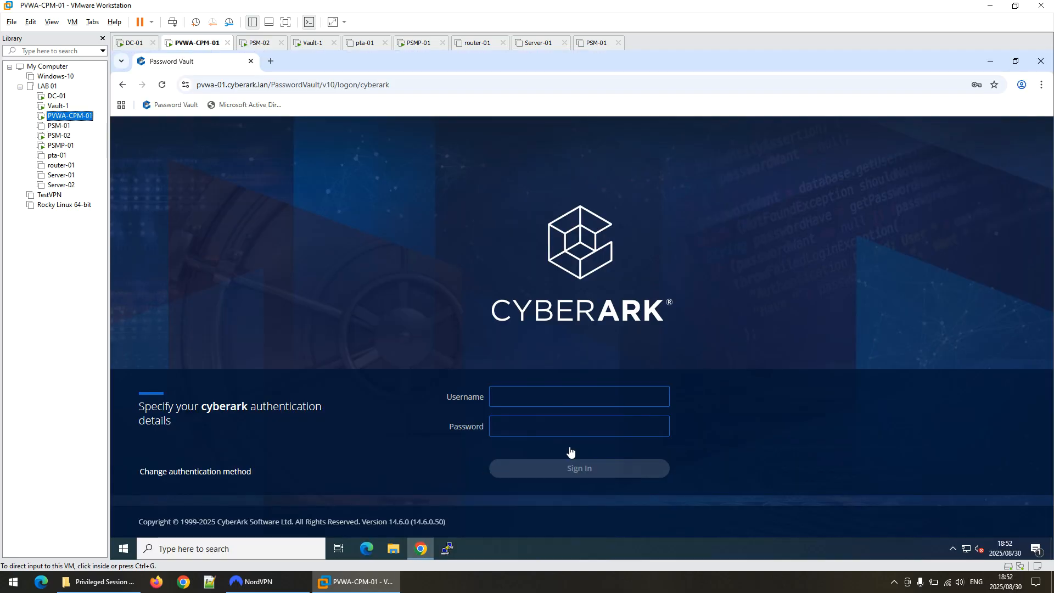
Sign in to the PVWA with the saved admin login.
left_click(567, 433)
left_click(568, 449)
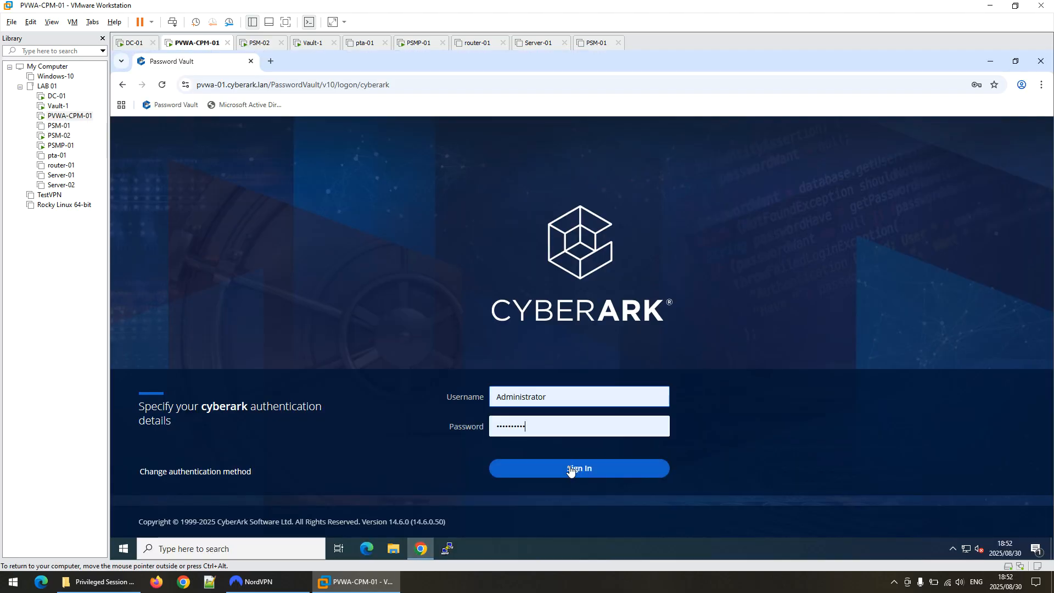
left_click(567, 466)
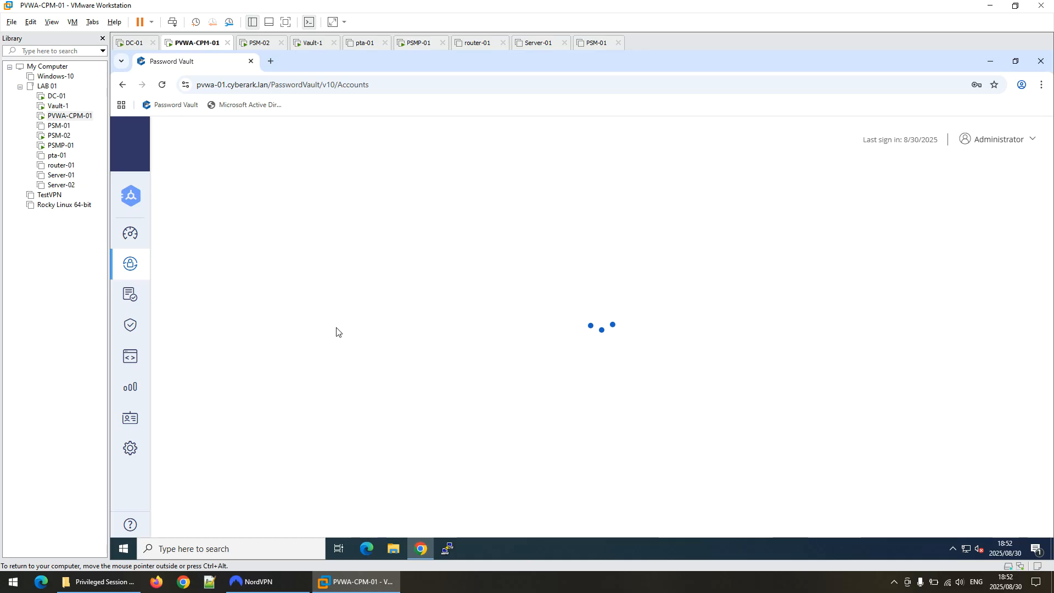
Watch PSM-02 boot between machines, then open the PVWA System Health page.
left_click(57, 137)
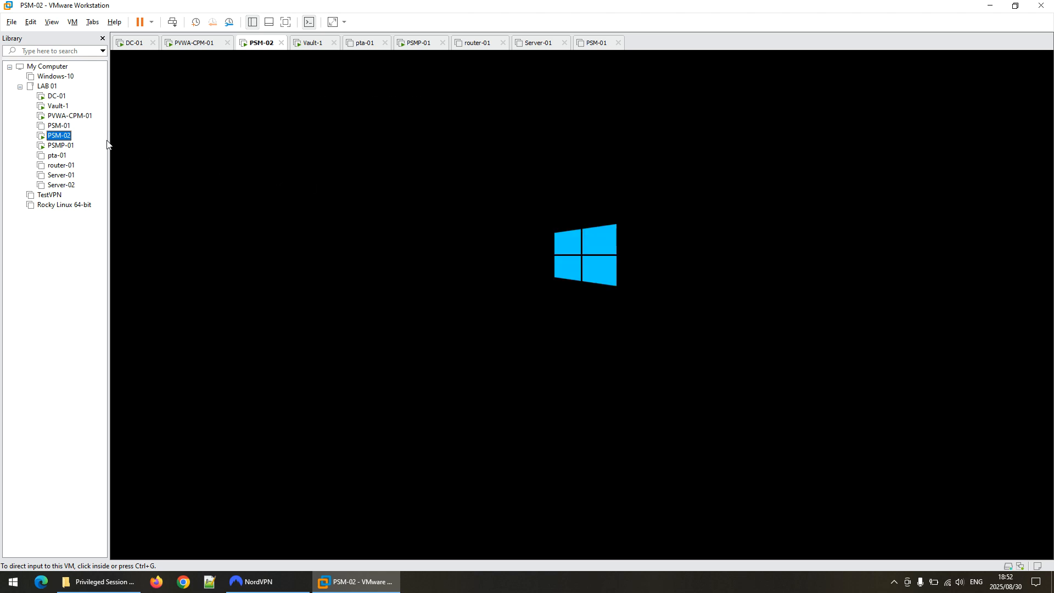
left_click(67, 116)
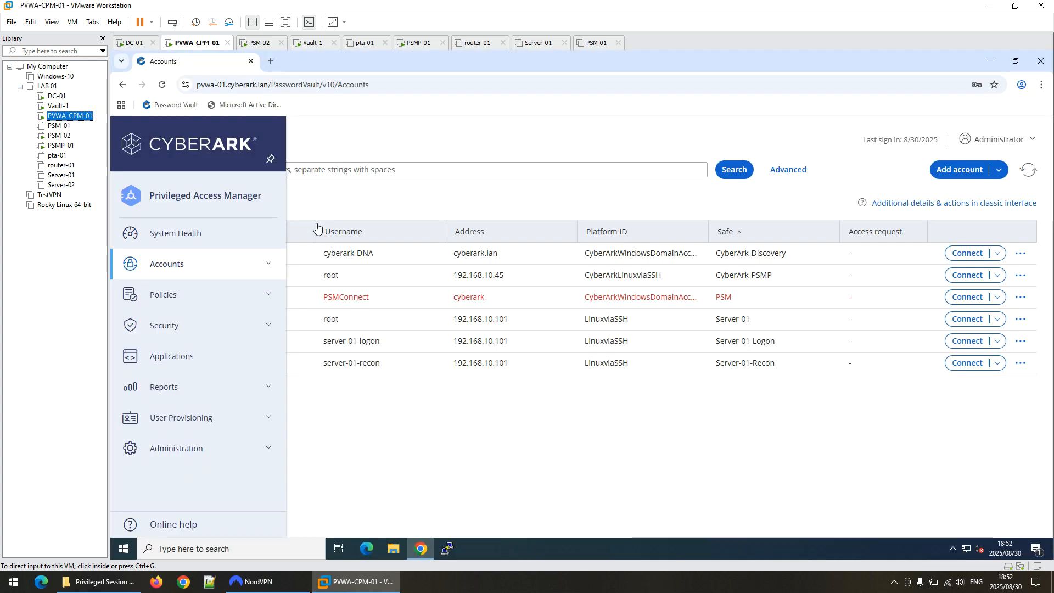
left_click(59, 136)
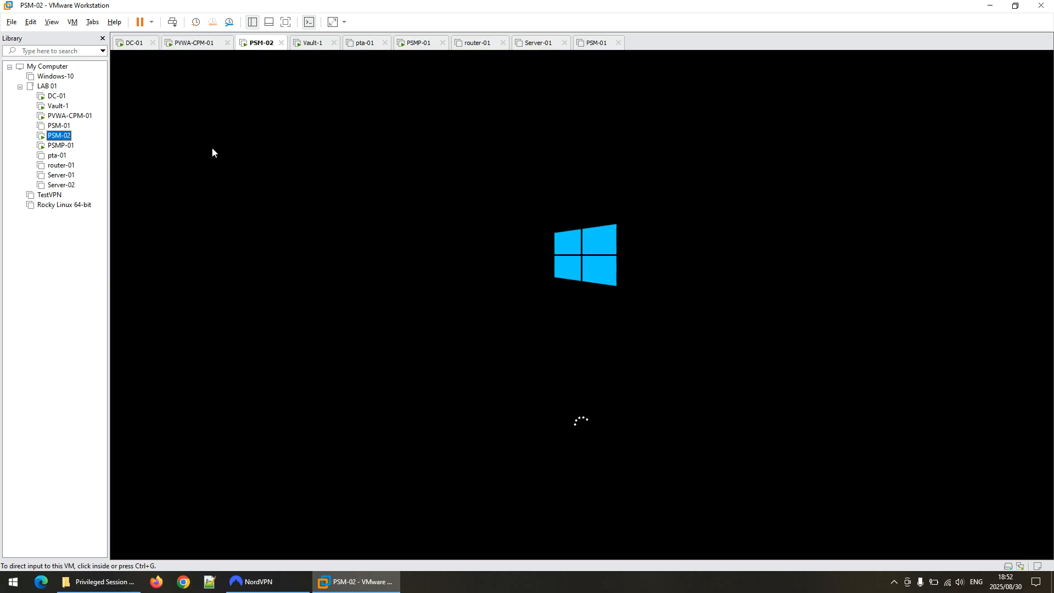
left_click(77, 116)
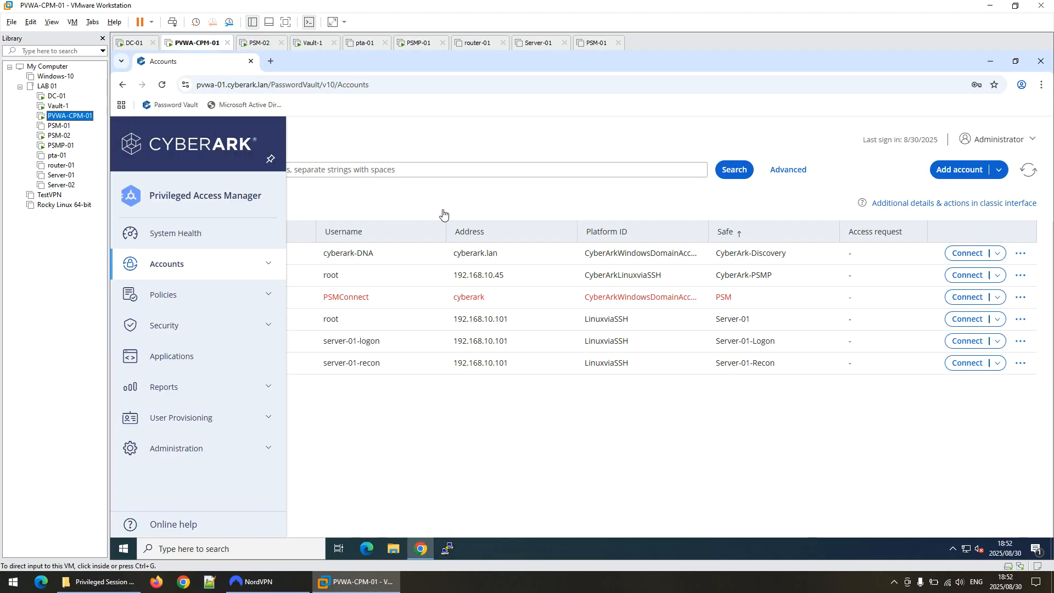
left_click(192, 245)
left_click(192, 246)
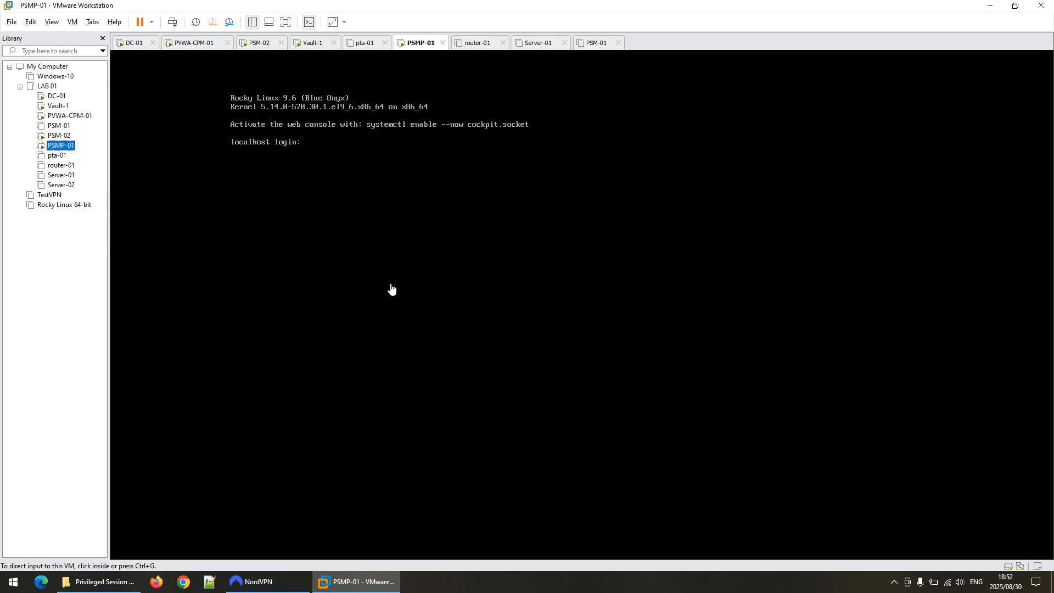
Unlock PSM-02 and sign in as the domain administrator with its password.
left_click(59, 135)
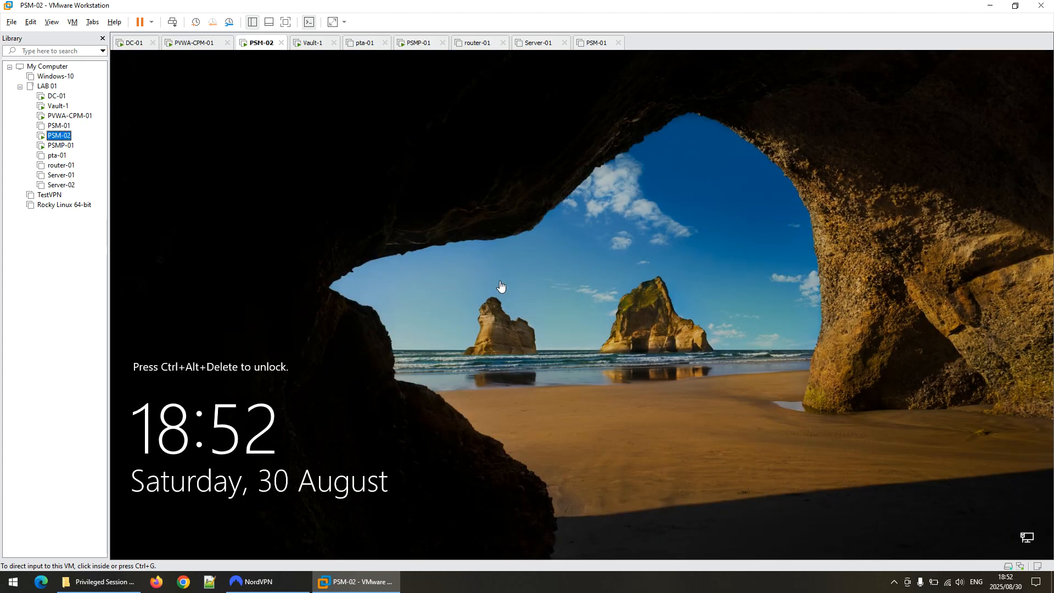
left_click(172, 22)
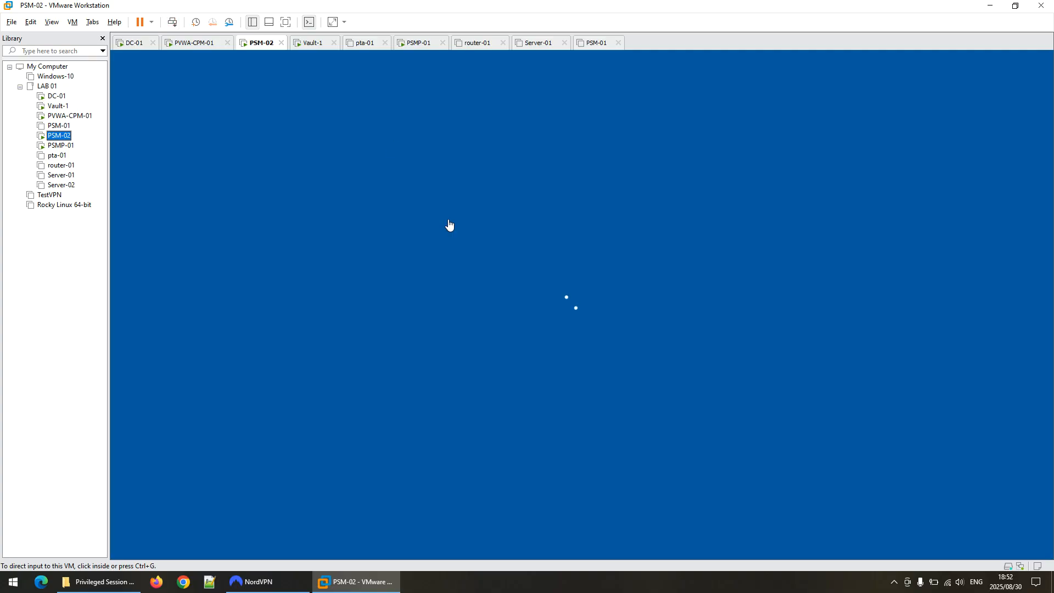
left_click(582, 305)
type("cyberar")
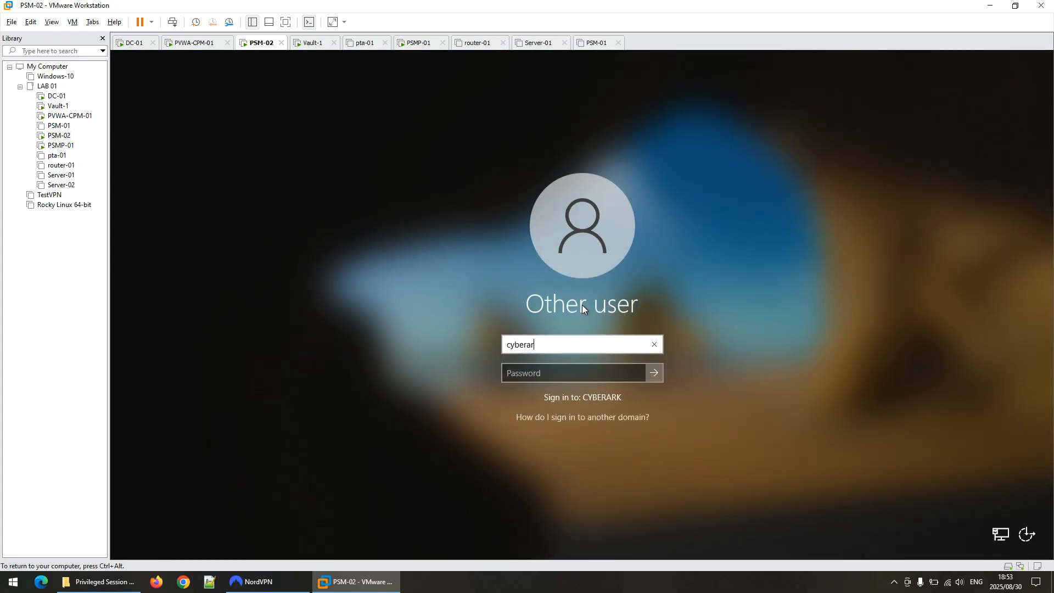
type("k\\administ")
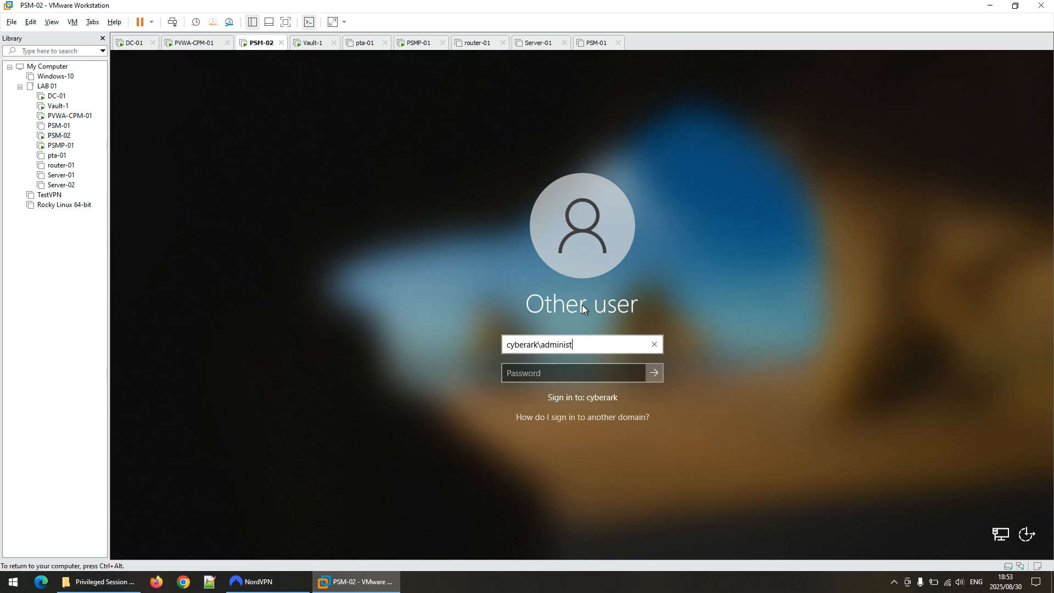
type("rator")
key("Tab")
type("*********")
key("Return")
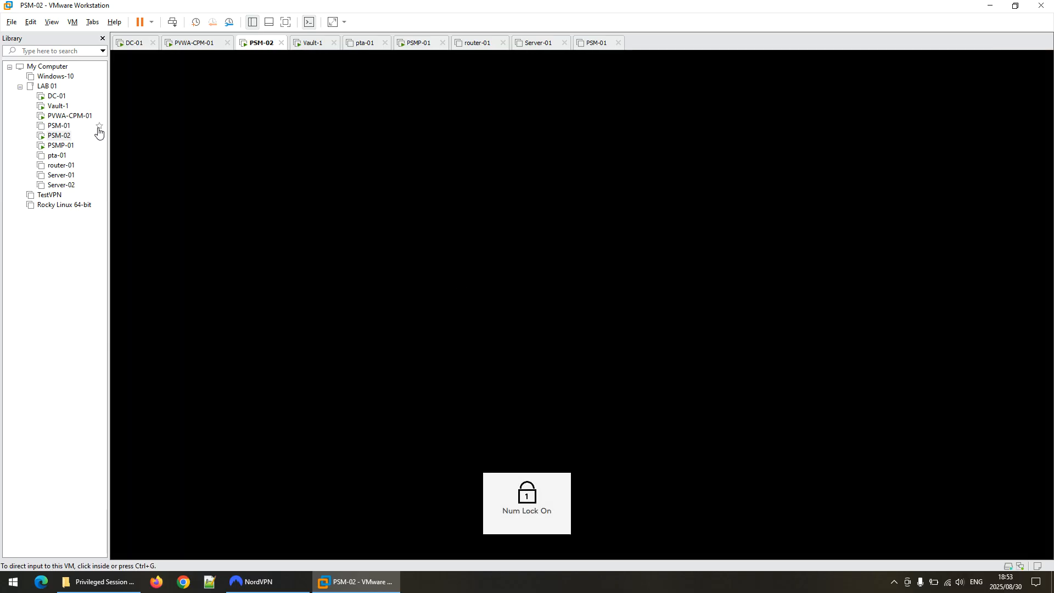
Refresh the System Health status on PVWA-CPM-01, then check PSM-02's desktop.
left_click(69, 116)
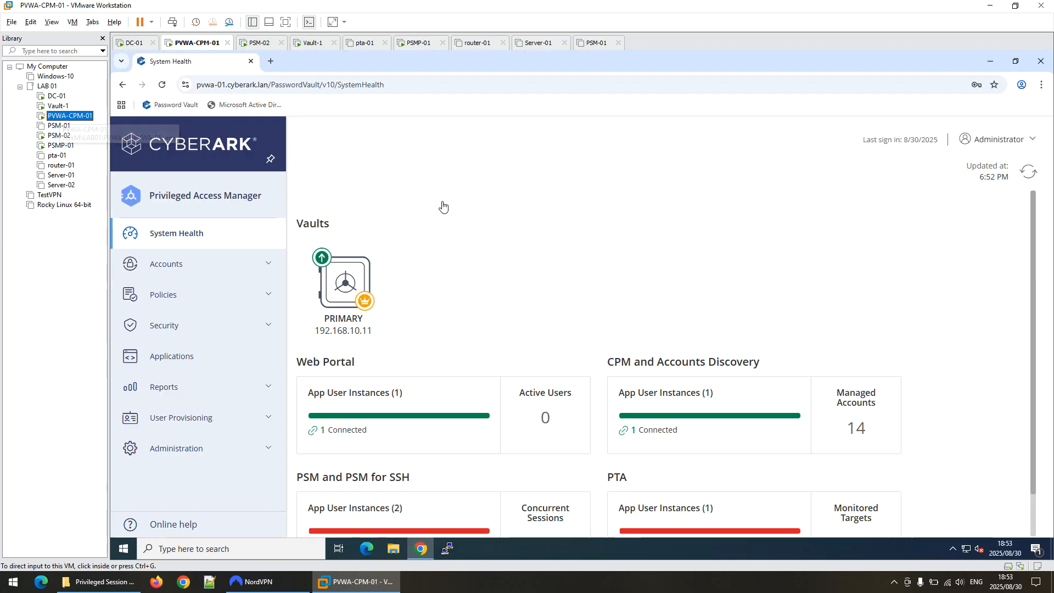
left_click(1027, 174)
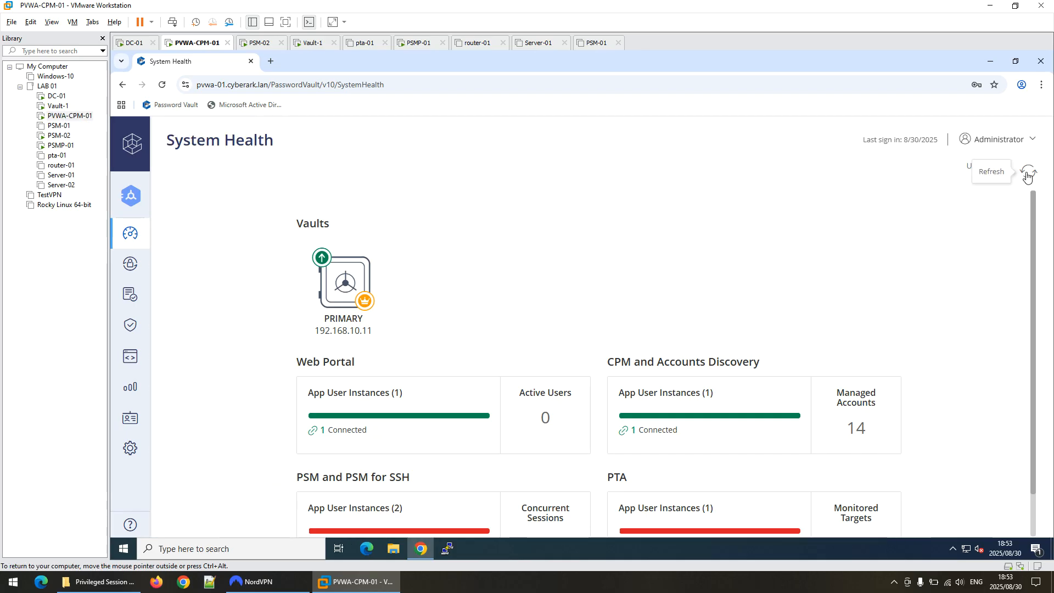
left_click(1027, 174)
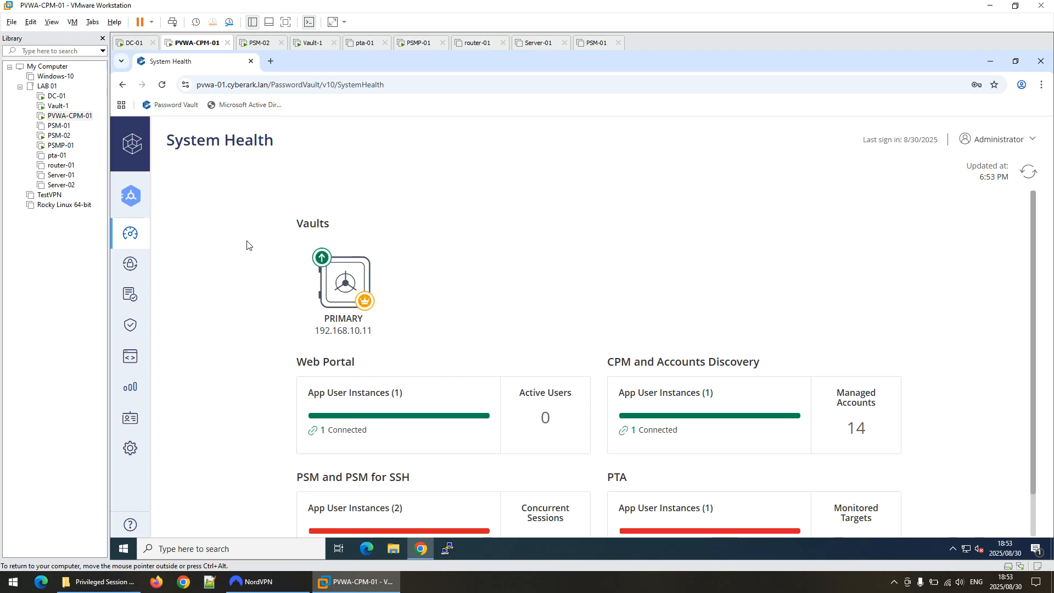
left_click(59, 135)
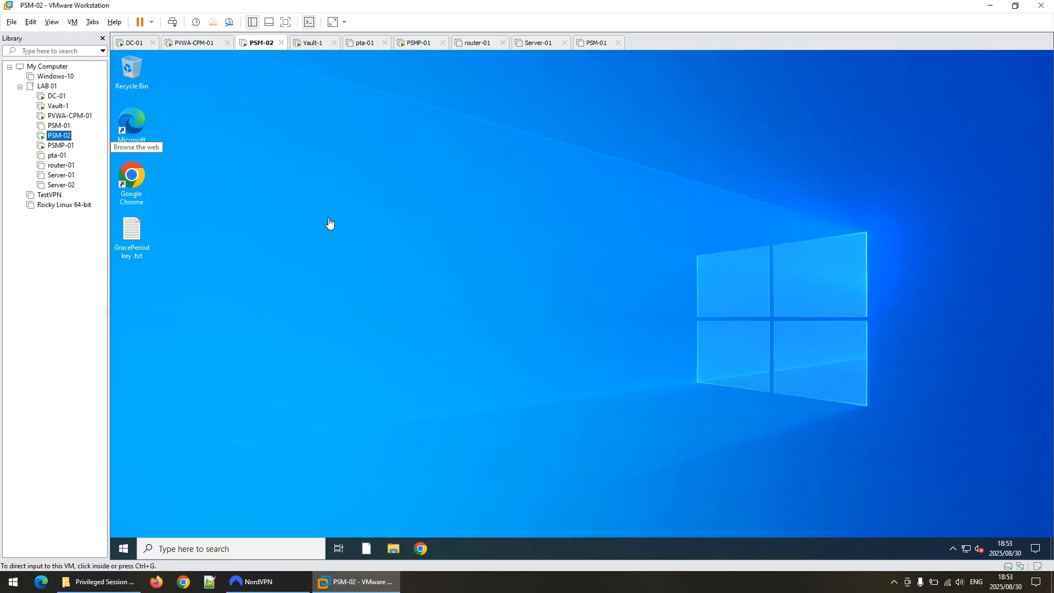
Start the CyberArk Privileged Session Manager service in Services and confirm it shows Running.
left_click(124, 549)
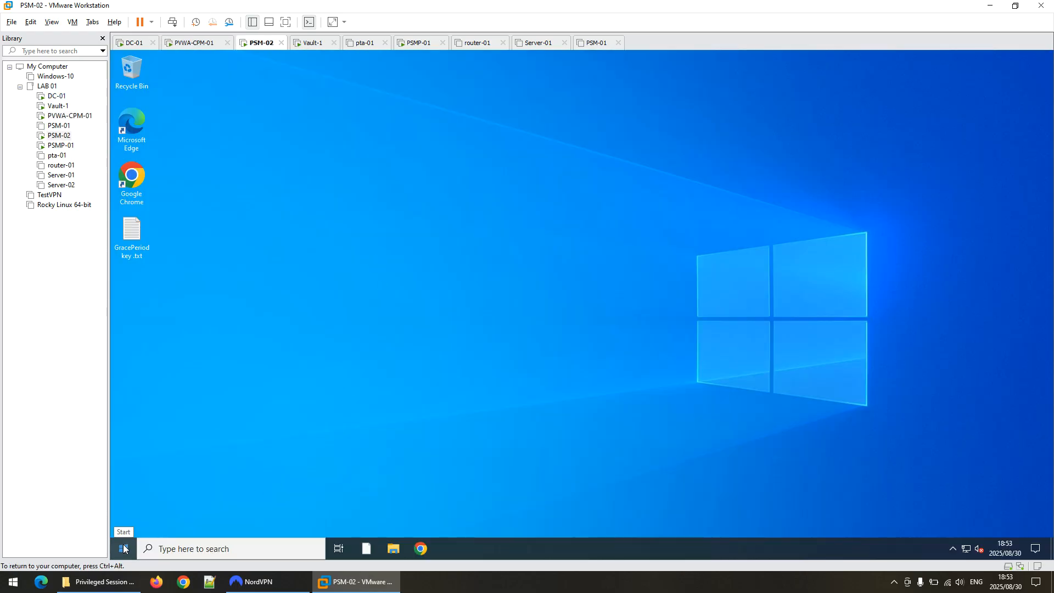
left_click(124, 549)
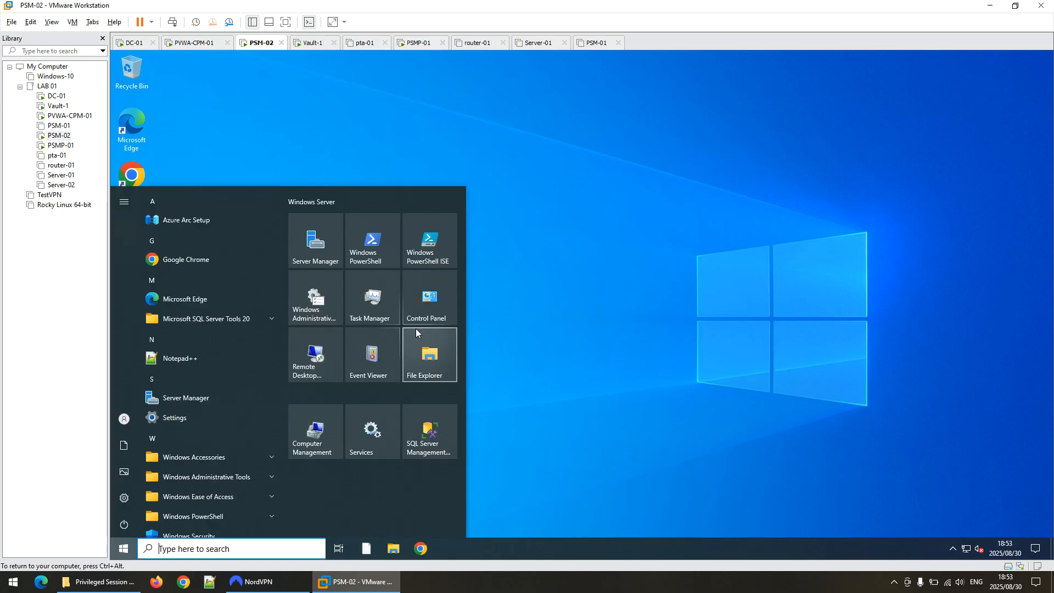
left_click(379, 435)
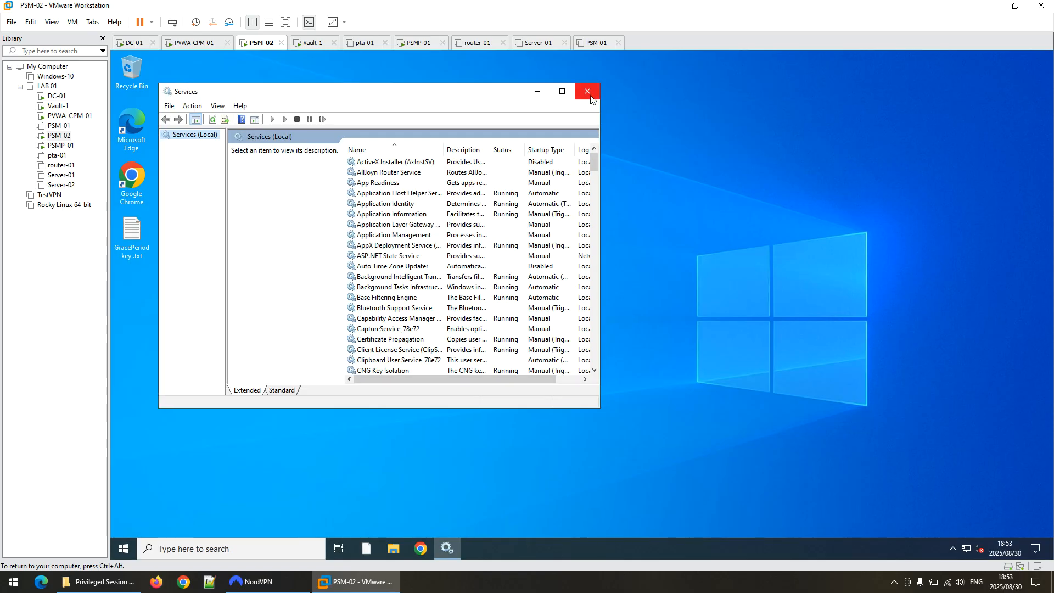
left_click(562, 91)
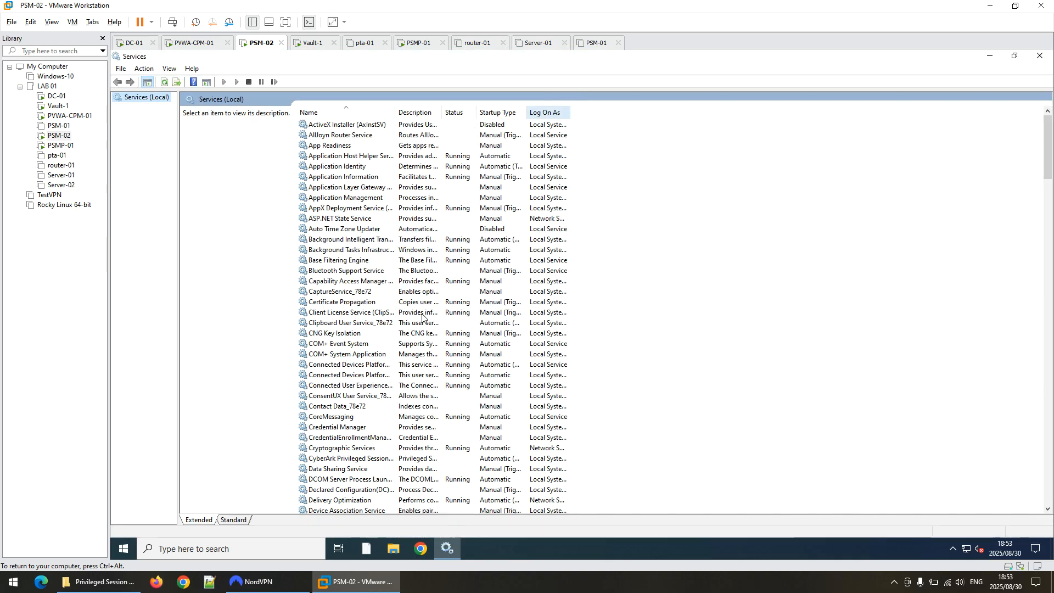
left_click(341, 459)
right_click(341, 458)
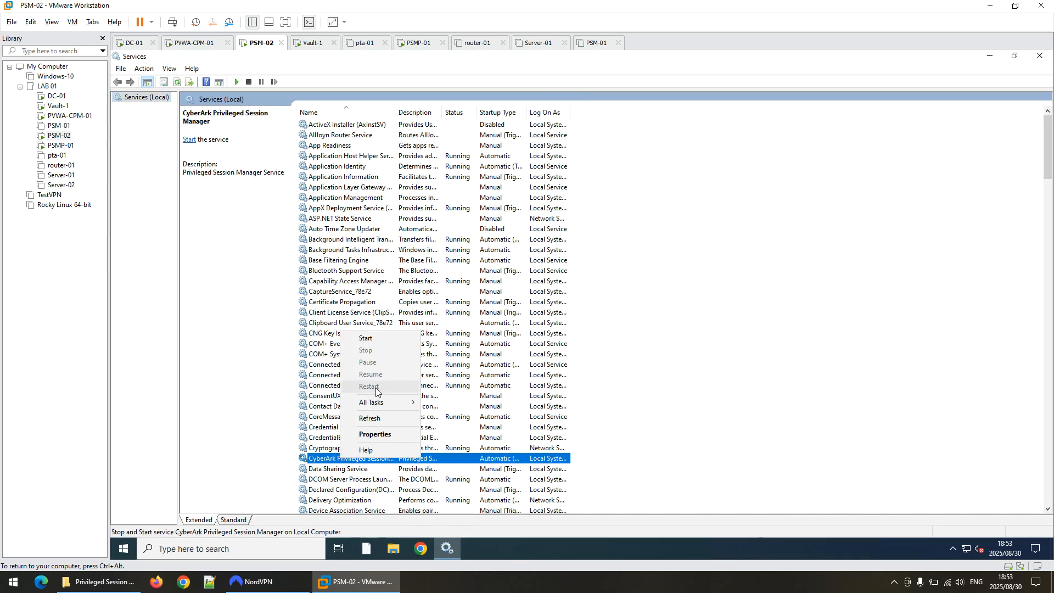
left_click(377, 339)
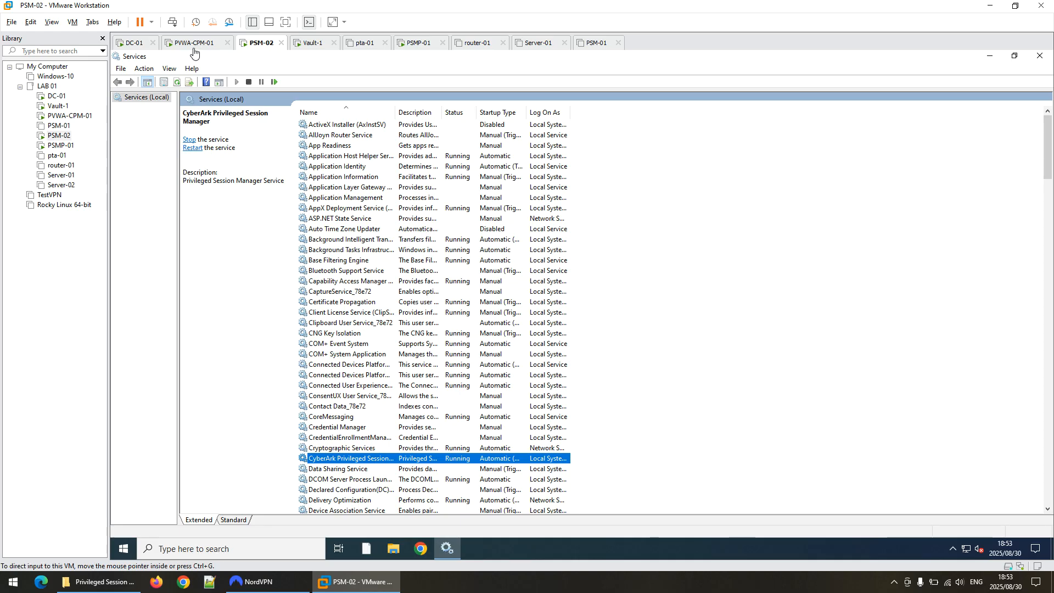
left_click(176, 81)
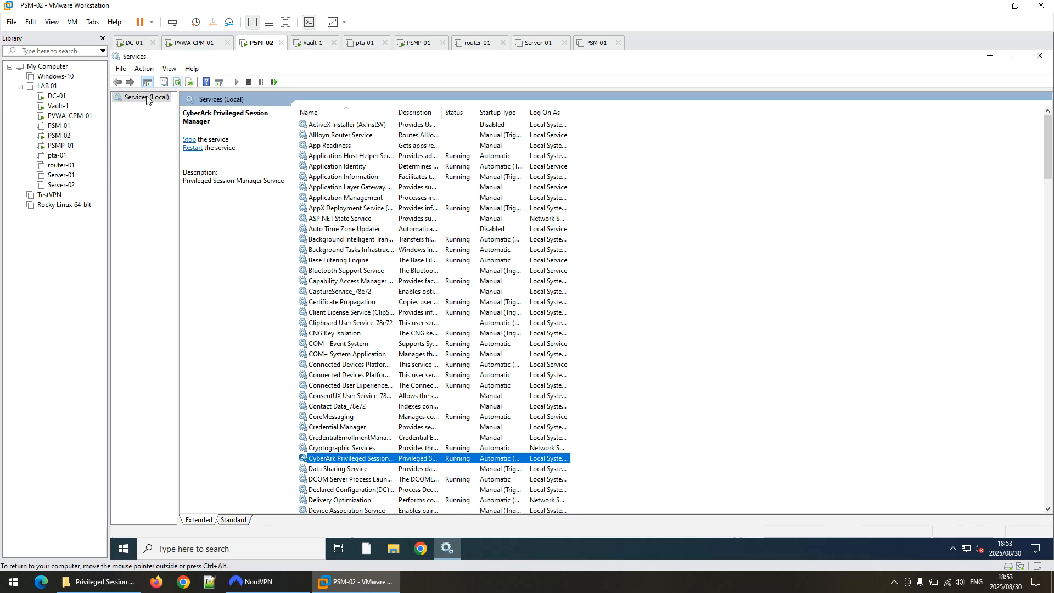
left_click(69, 116)
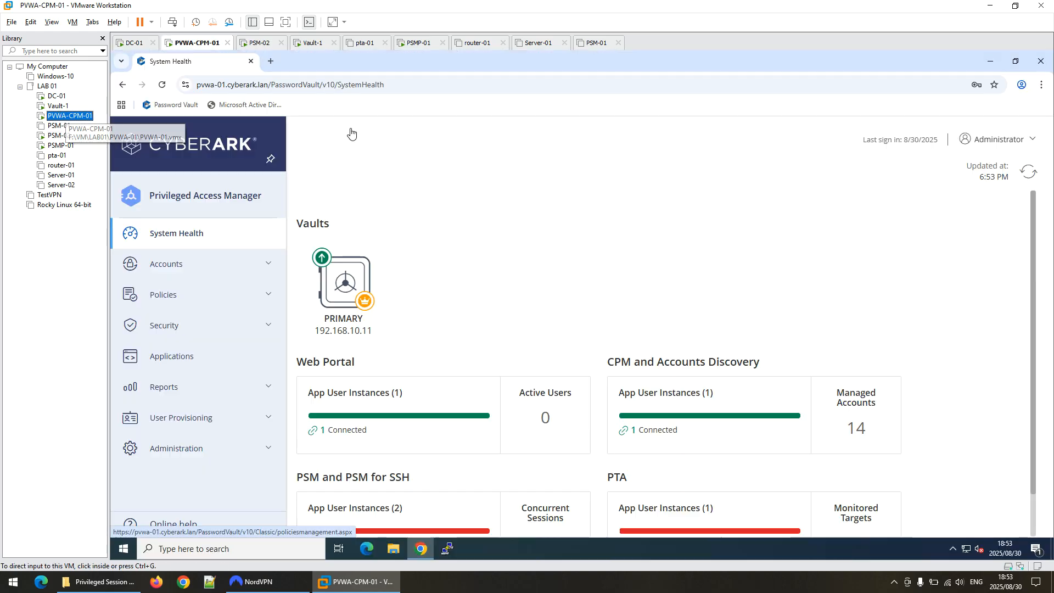
Refresh System Health and open PSM details showing 192.168.10.42 at v14.6, Connected.
left_click(1029, 172)
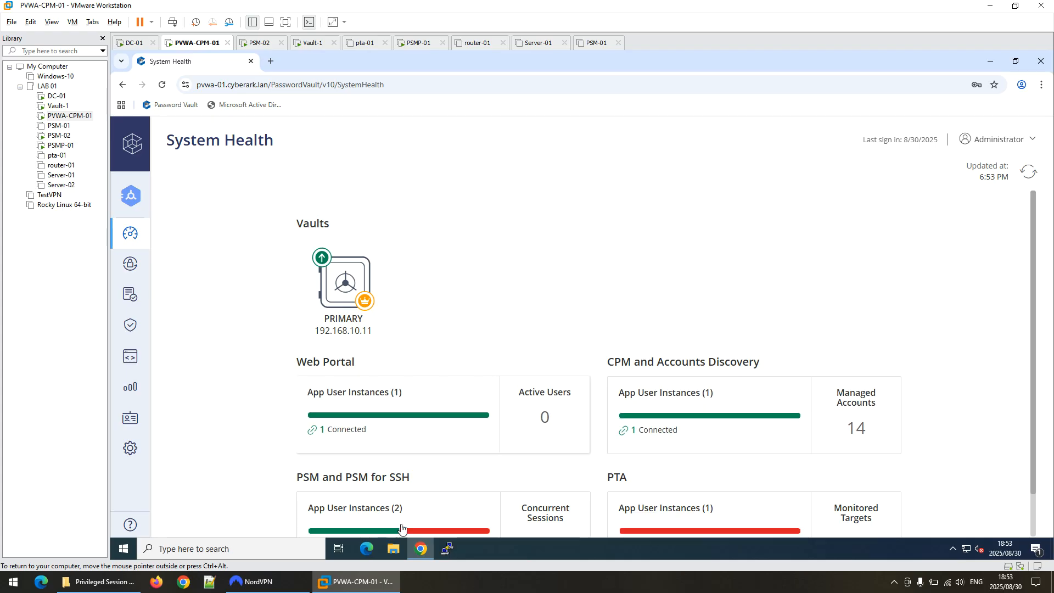
left_click(386, 507)
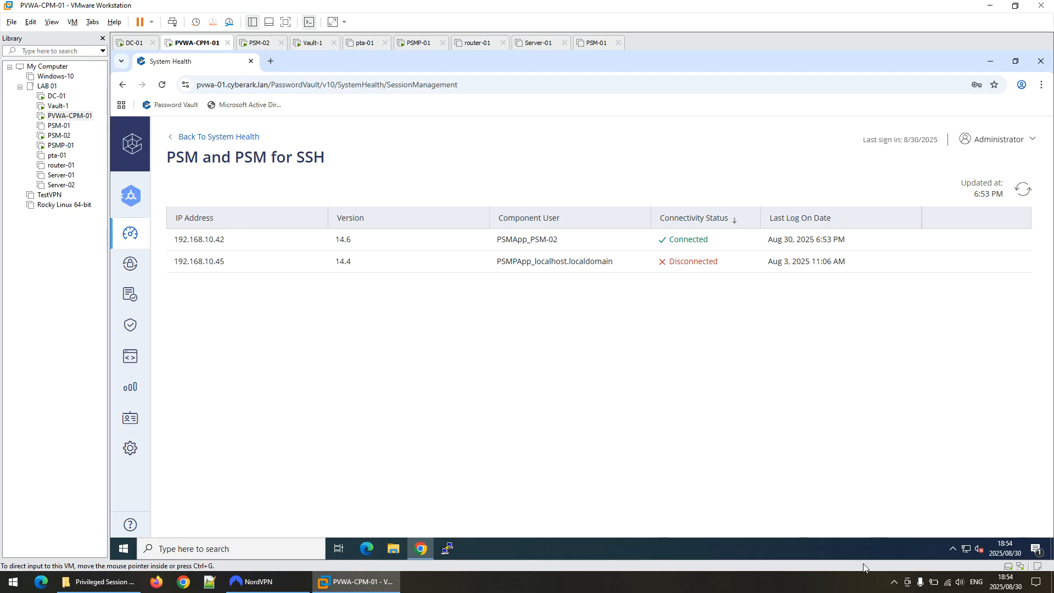
left_click(894, 581)
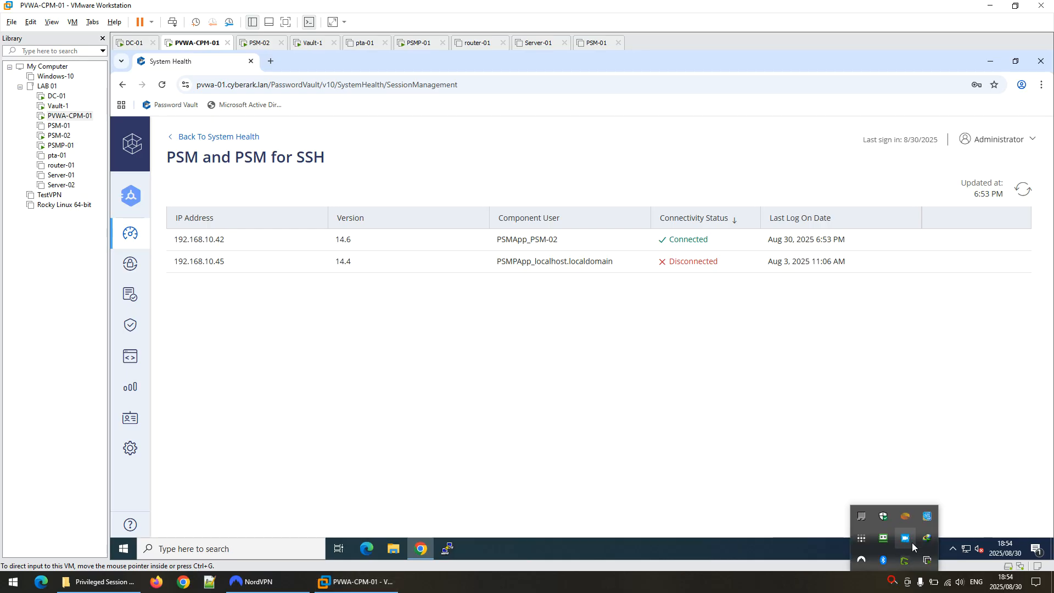